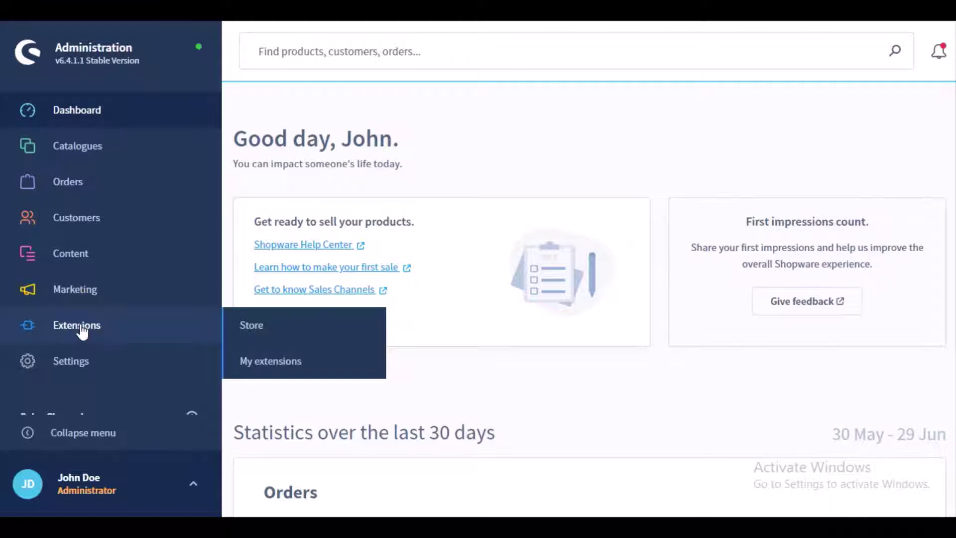
Open the configuration of the Multi Vendor Marketplace extension and select All Sales Channels as its sales channel.
click(256, 364)
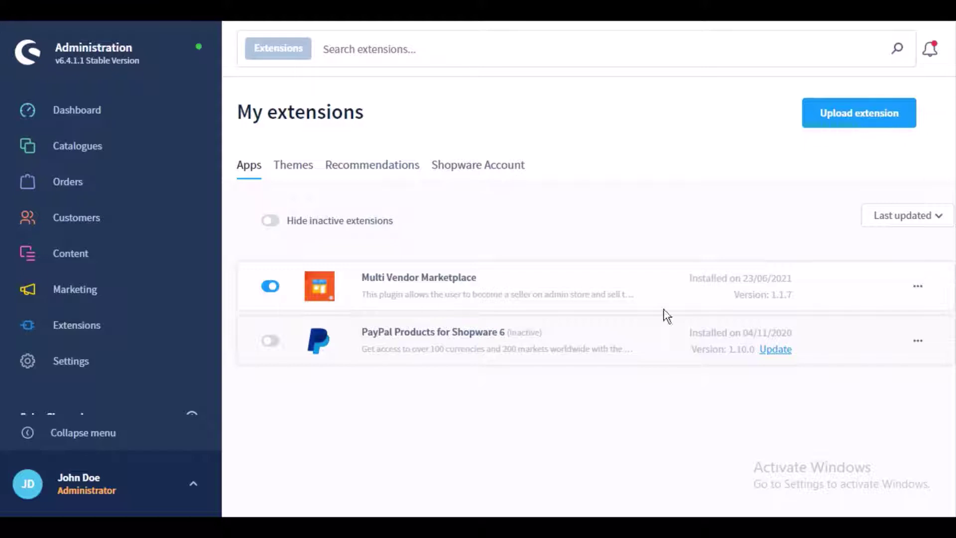
click(922, 295)
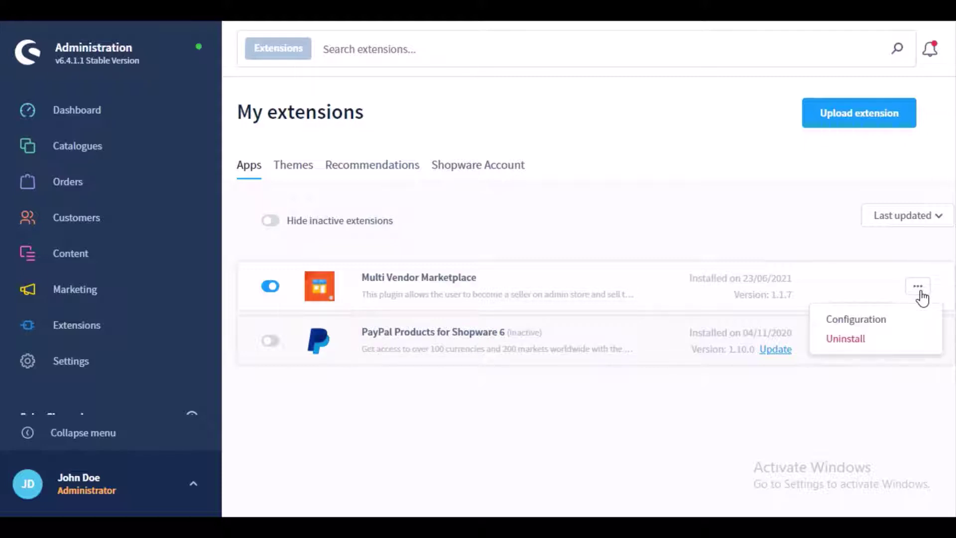
click(873, 319)
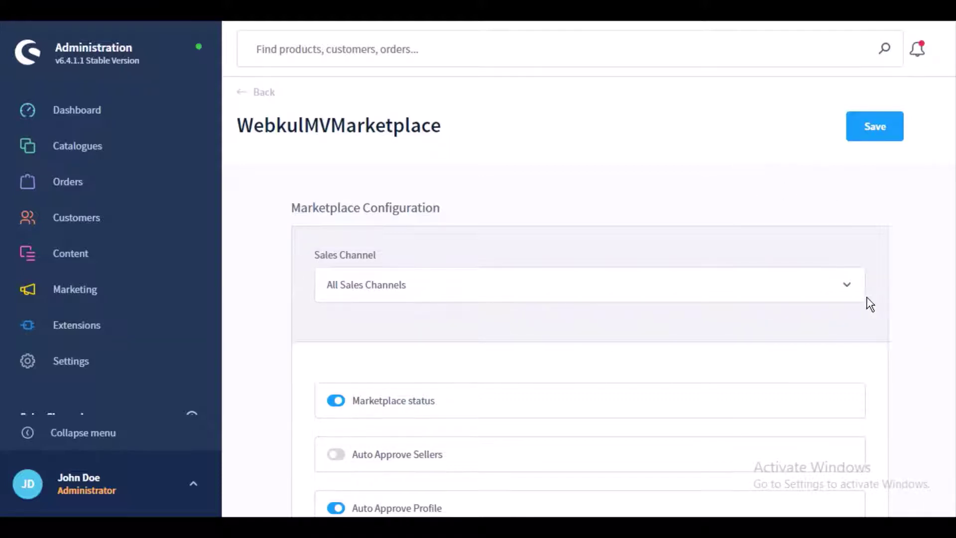
click(848, 292)
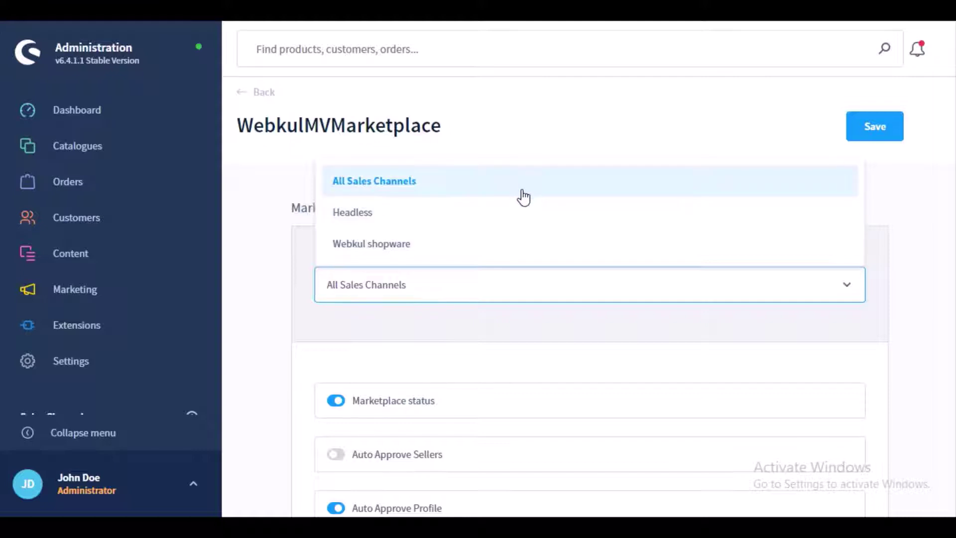
click(439, 193)
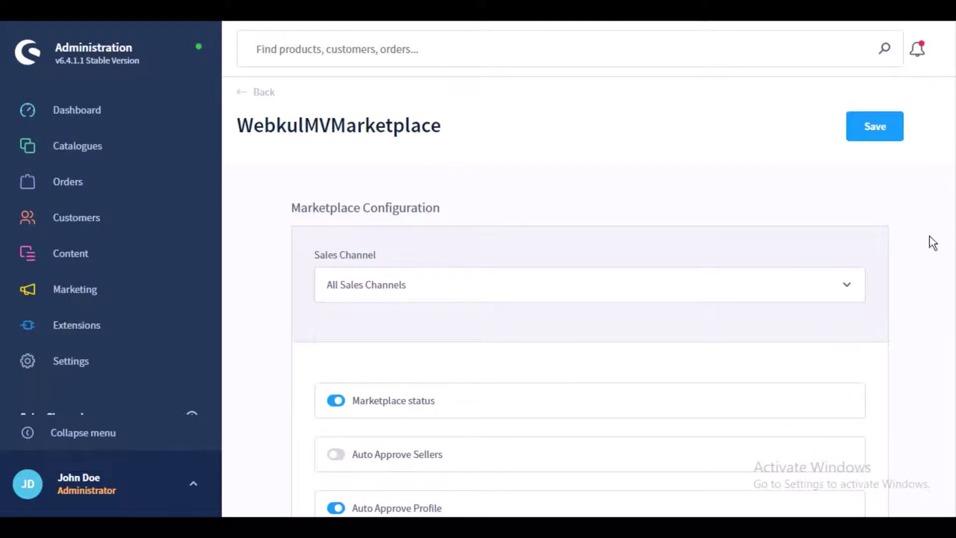
Enable automatic approval of sellers, profiles and products in the marketplace configuration.
scroll(932, 243, down, 3)
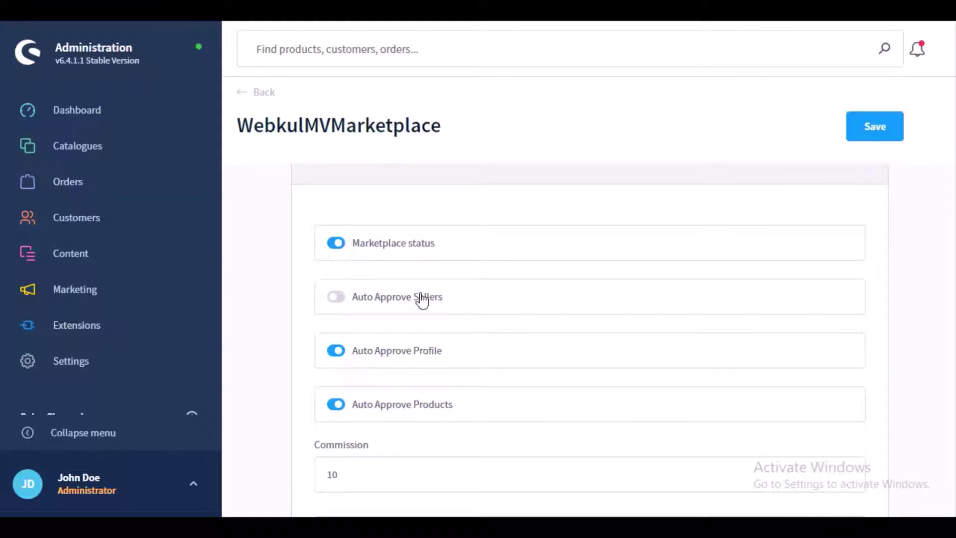
click(336, 298)
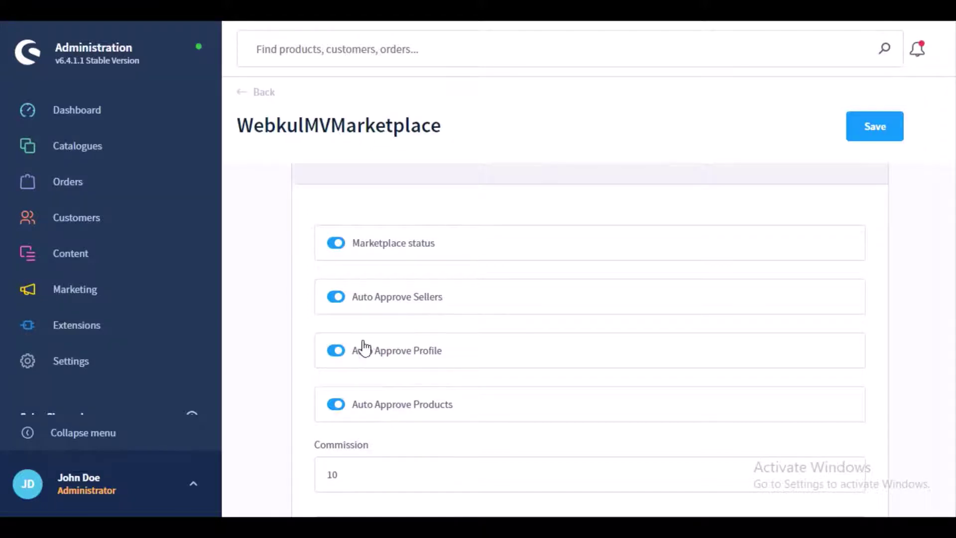
click(340, 355)
click(341, 356)
scroll(404, 349, down, 2)
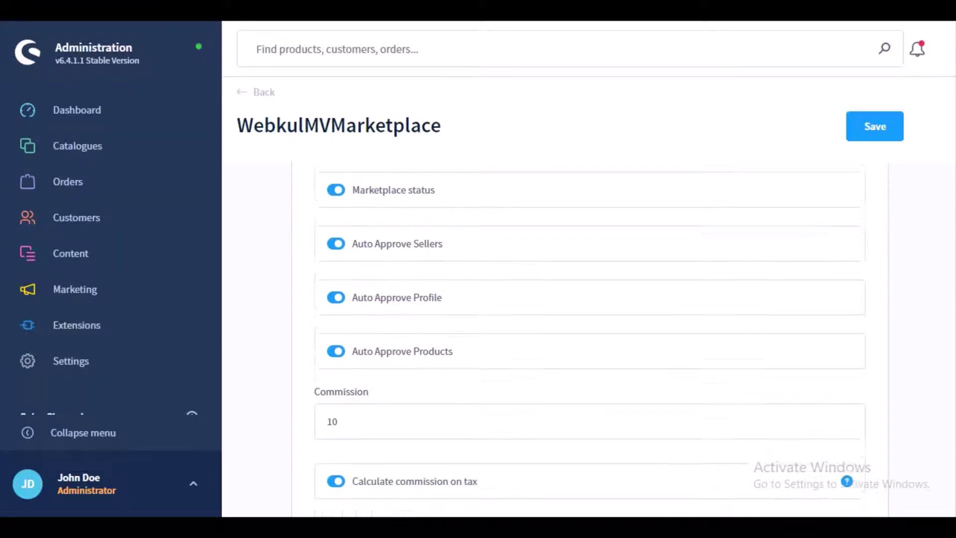
click(339, 298)
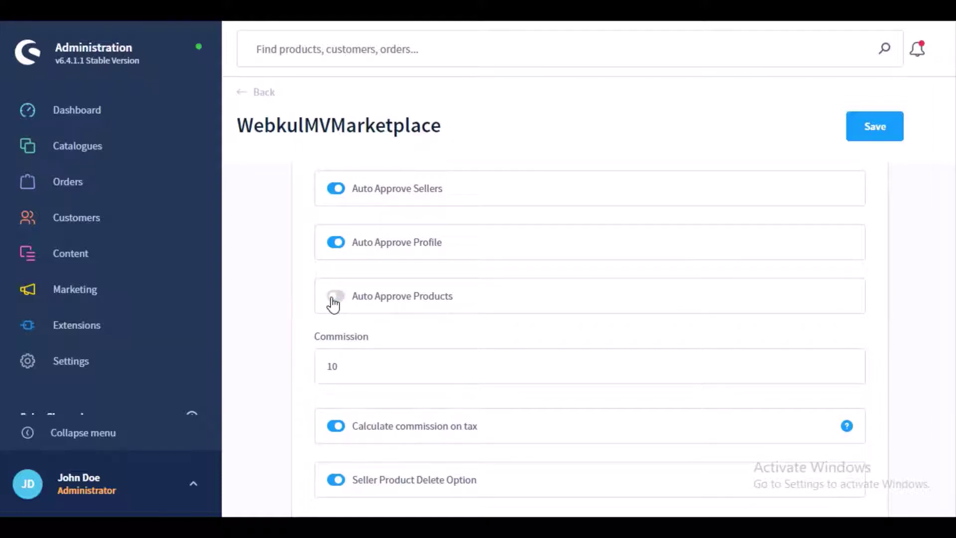
click(333, 304)
Save the marketplace configuration with a commission of 10 and the Seller Product Delete Option enabled.
click(346, 368)
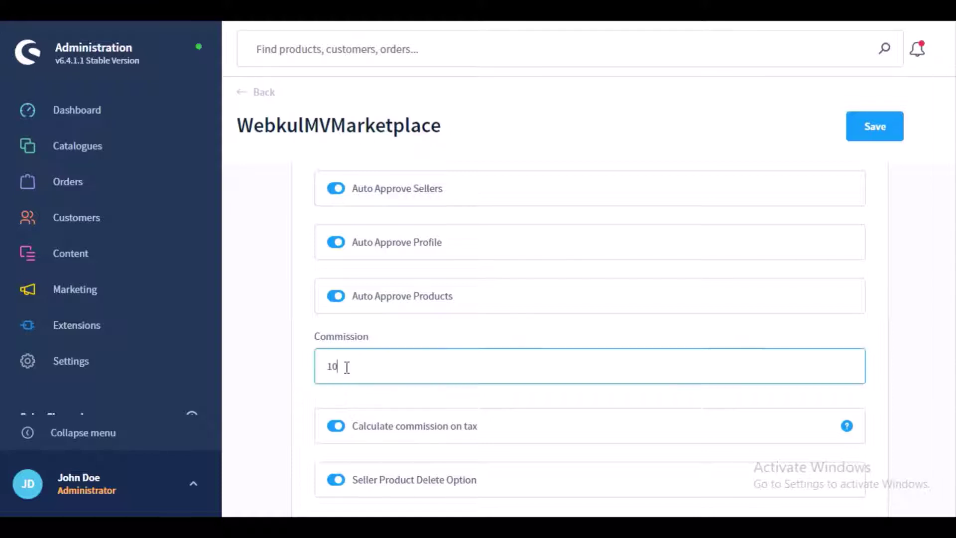
click(860, 22)
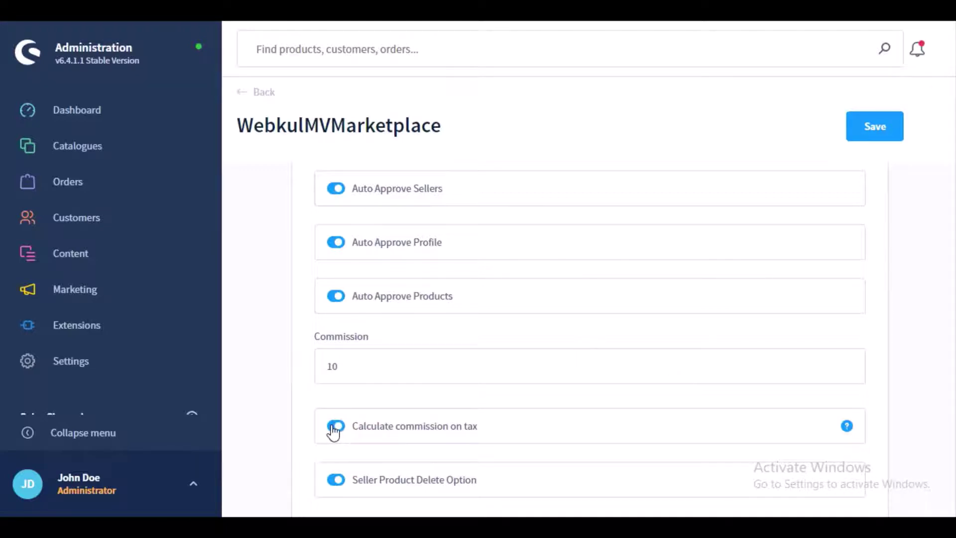
click(339, 366)
scroll(590, 329, down, 1)
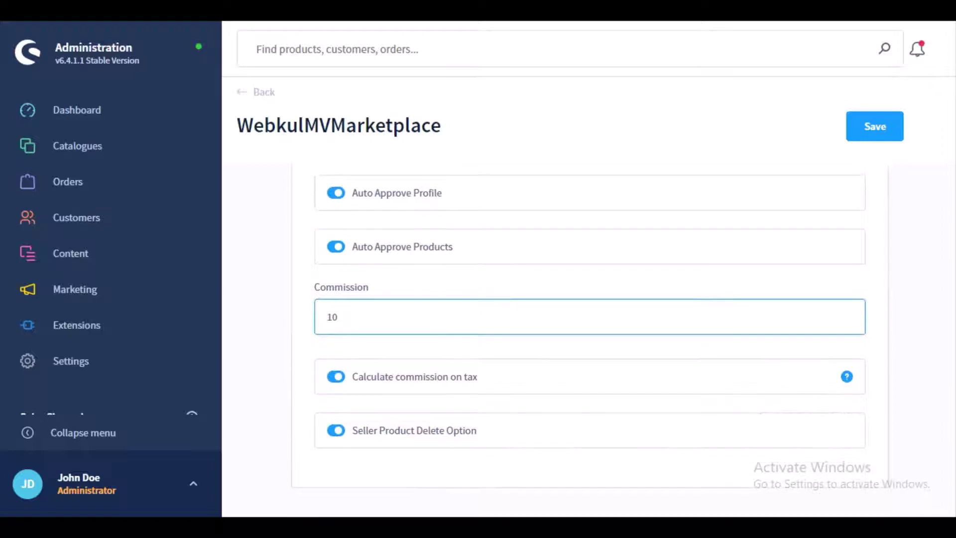
click(335, 432)
click(335, 431)
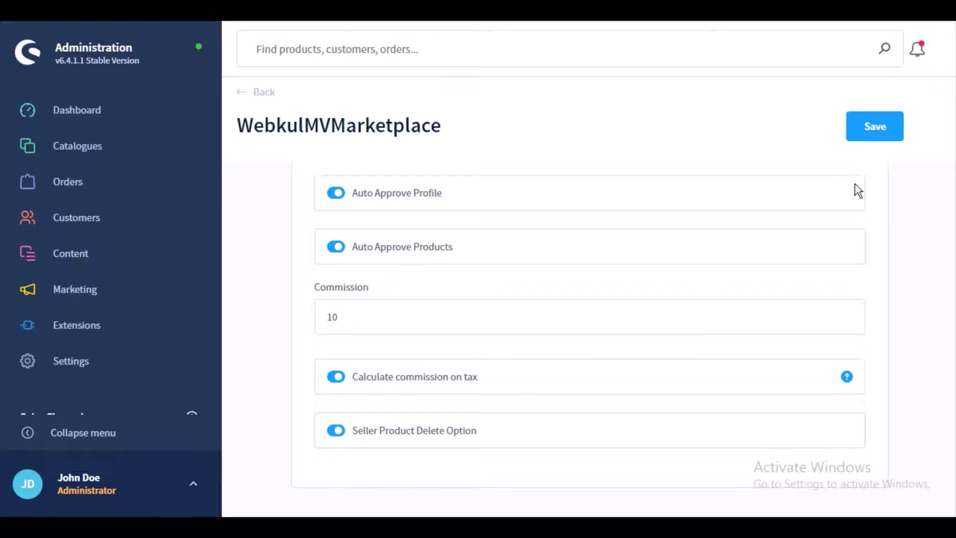
click(870, 130)
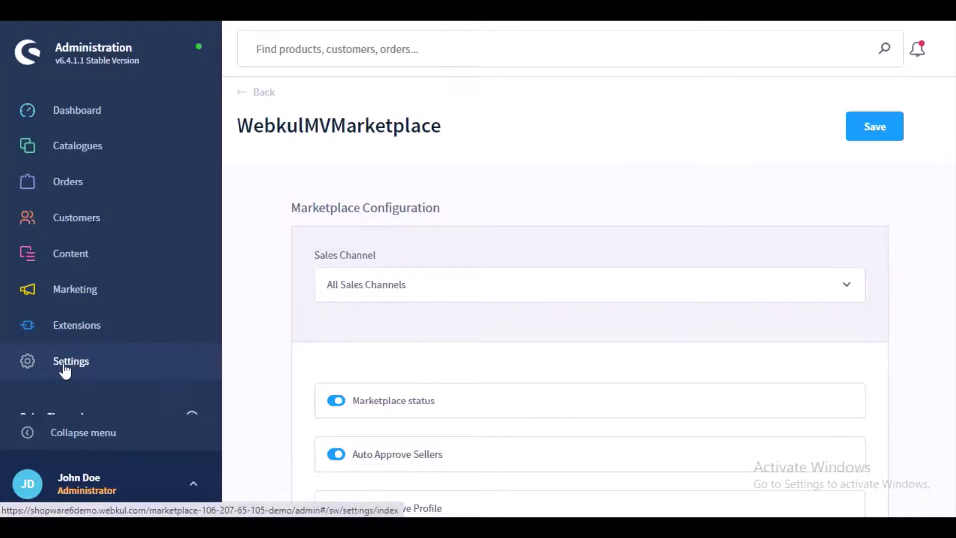
Open the Marketplace Sellers list from the extension settings and review all of its columns.
click(85, 366)
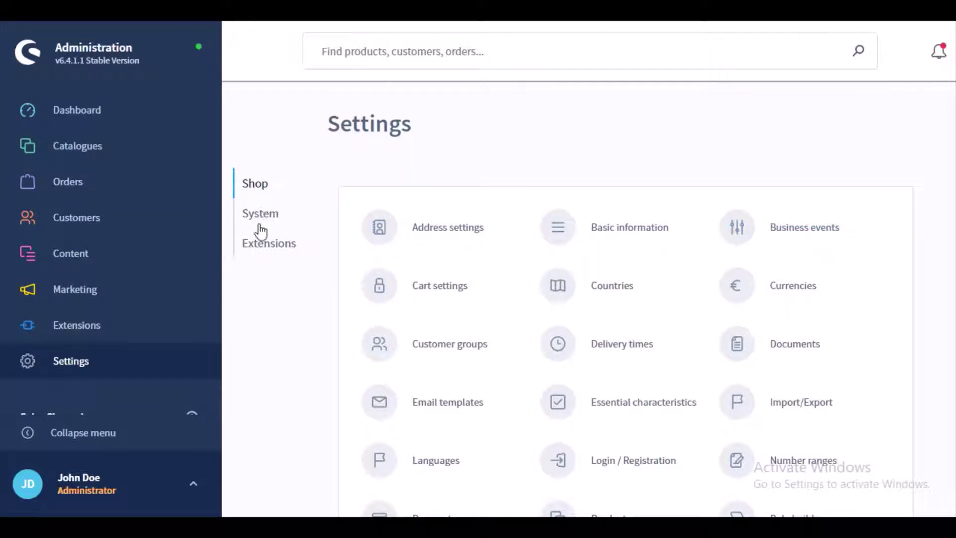
click(263, 250)
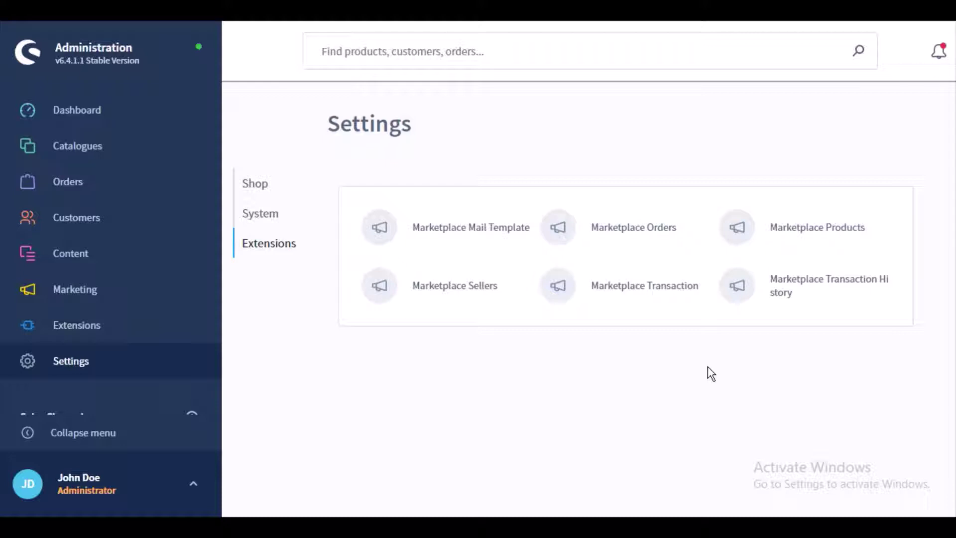
click(485, 283)
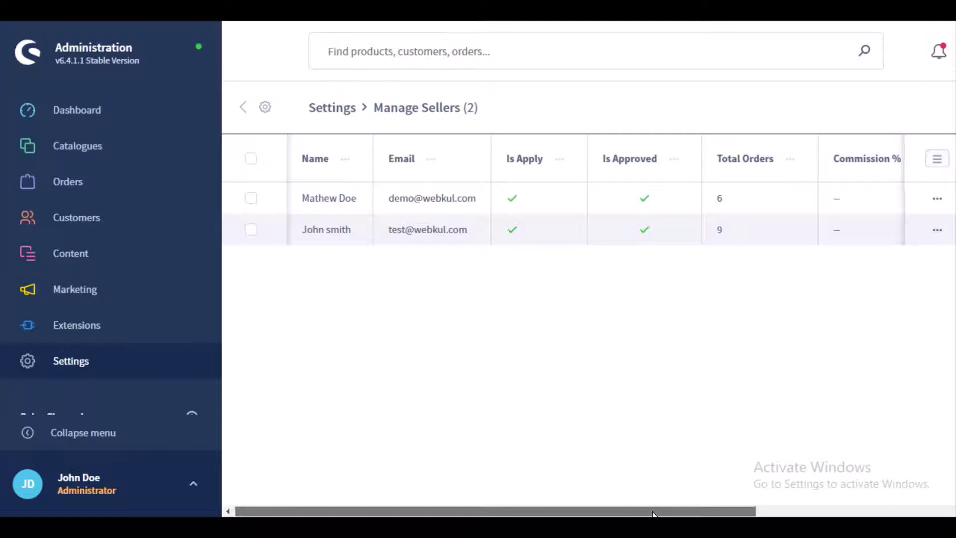
drag(651, 512, 800, 512)
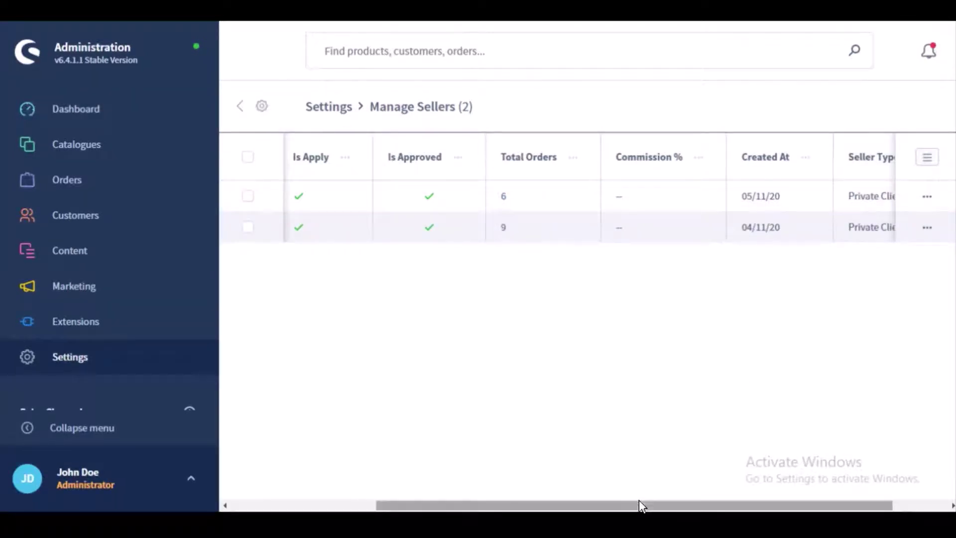
drag(638, 504, 736, 500)
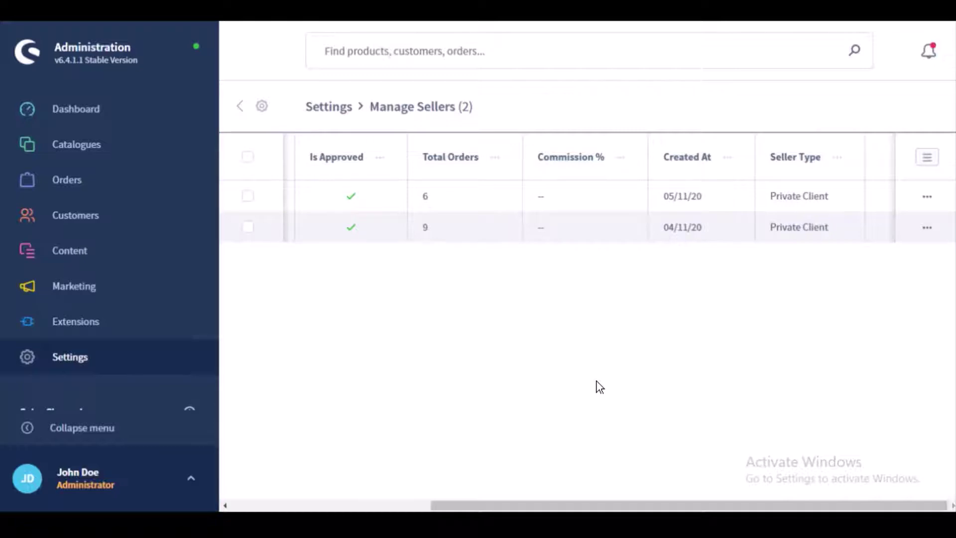
click(248, 196)
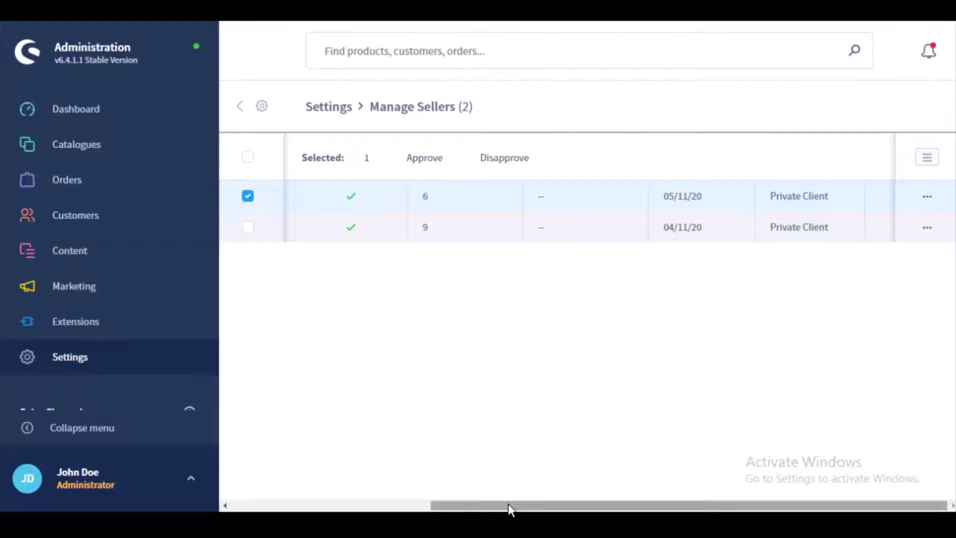
drag(508, 504, 267, 507)
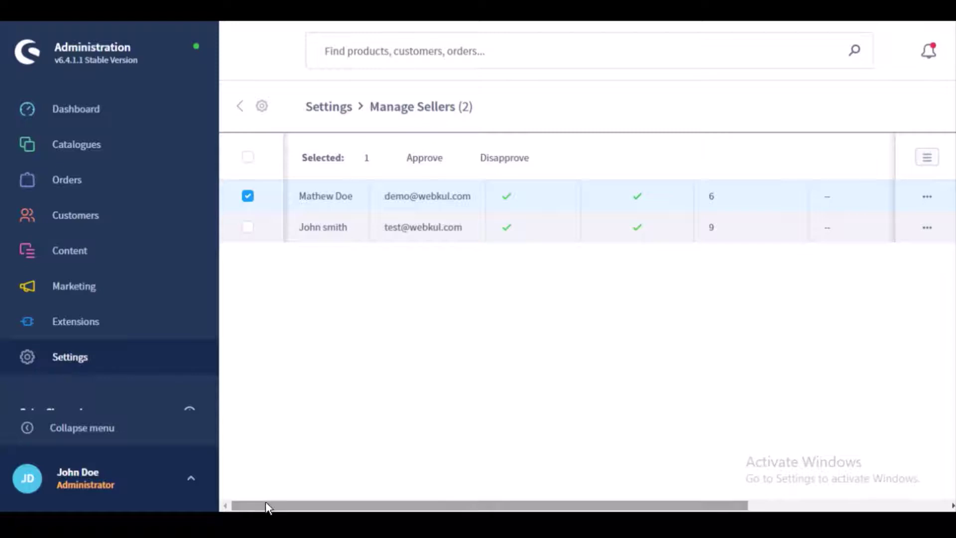
click(249, 229)
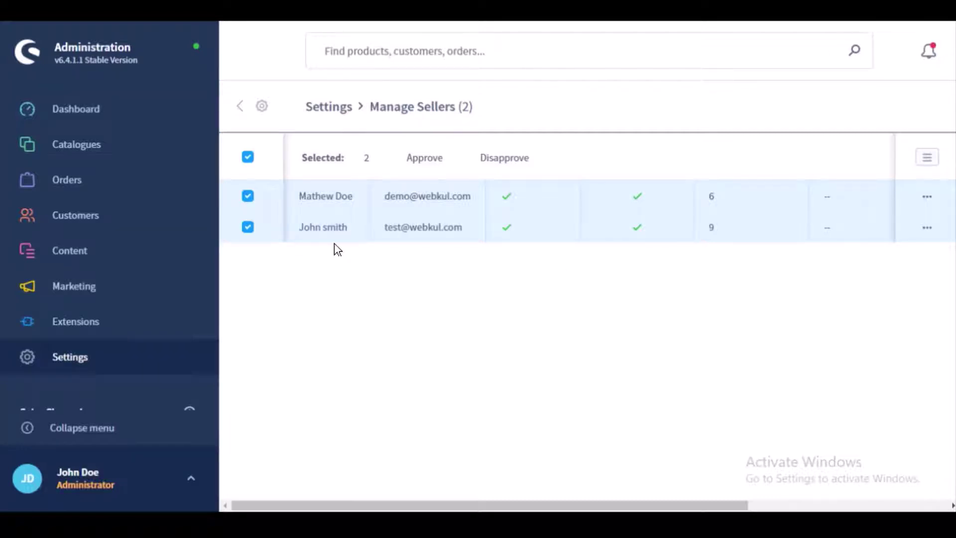
click(248, 159)
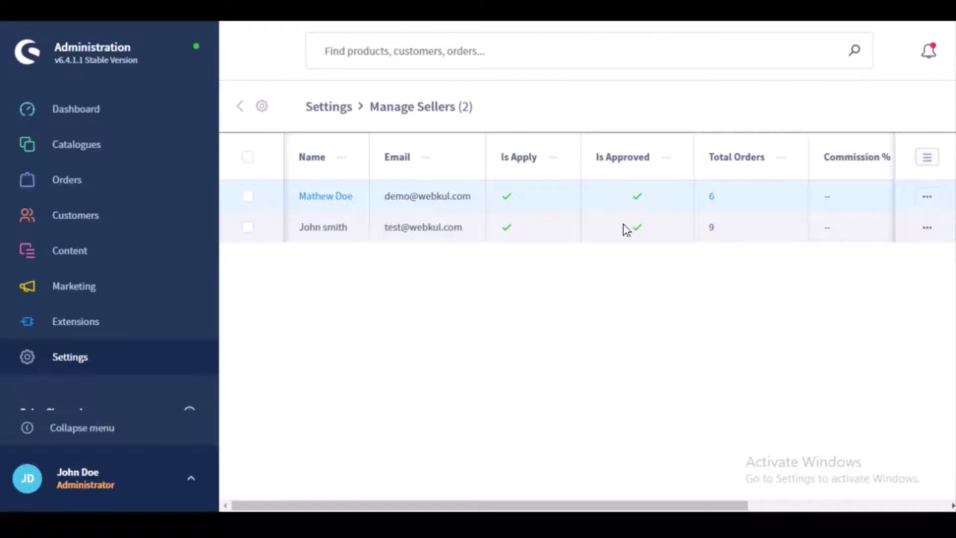
Open the first seller in the list for editing and set the commission percentage to 15.
click(927, 197)
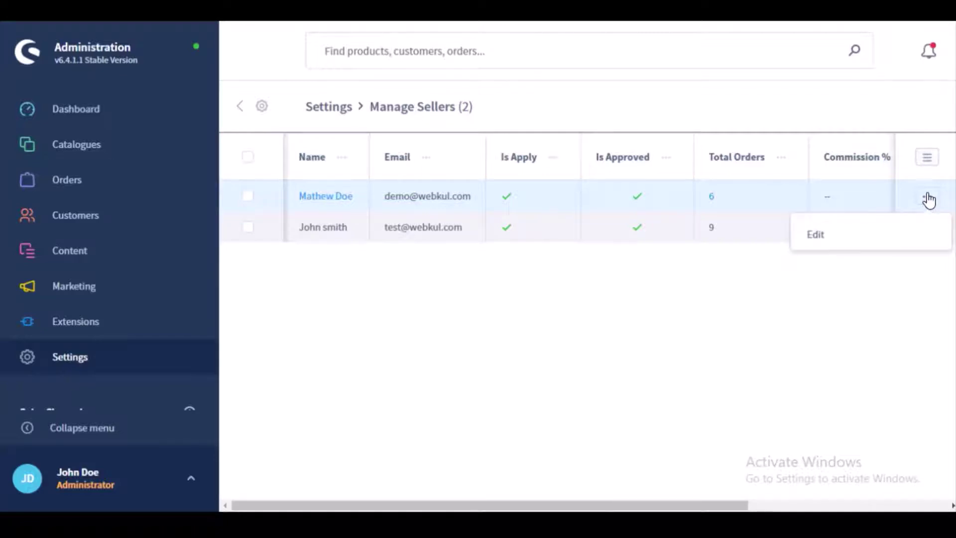
click(816, 234)
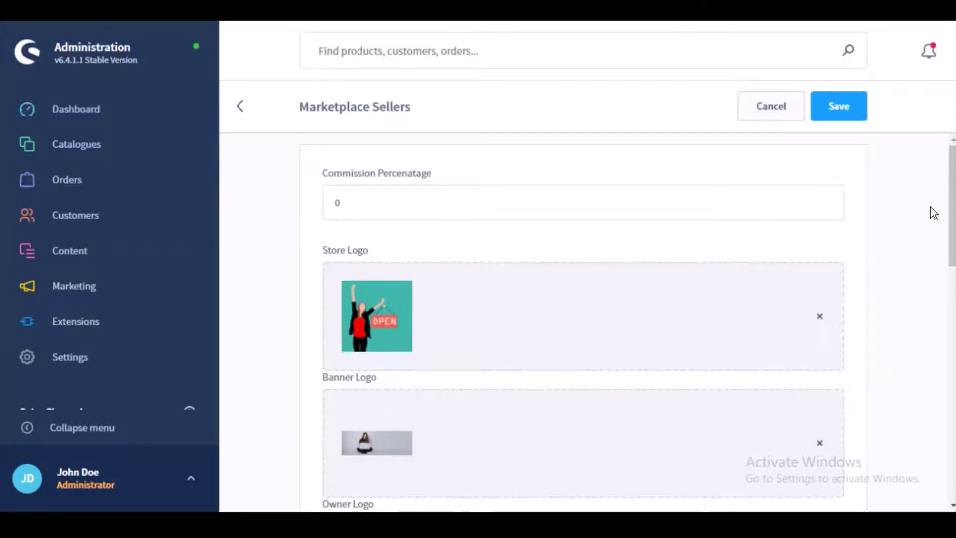
click(681, 198)
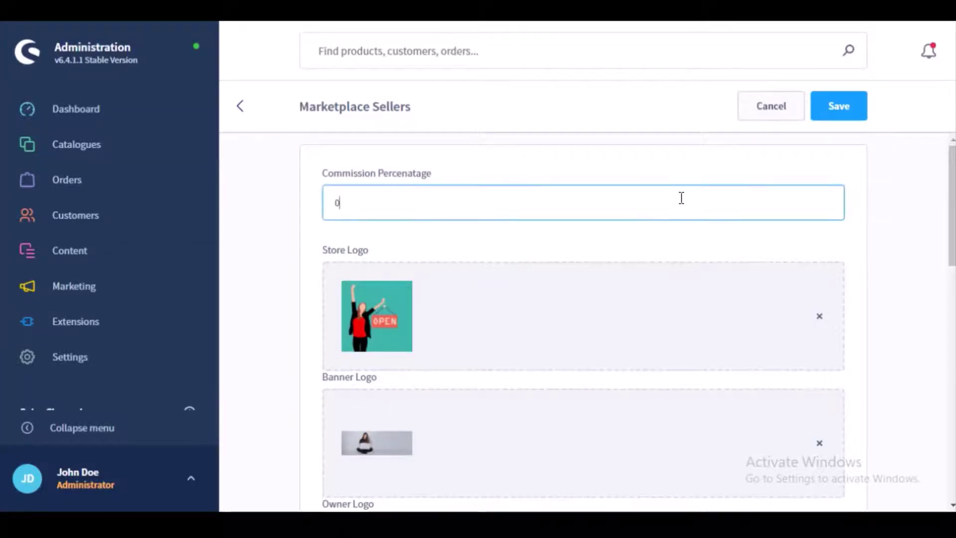
key(BackSpace)
text(15)
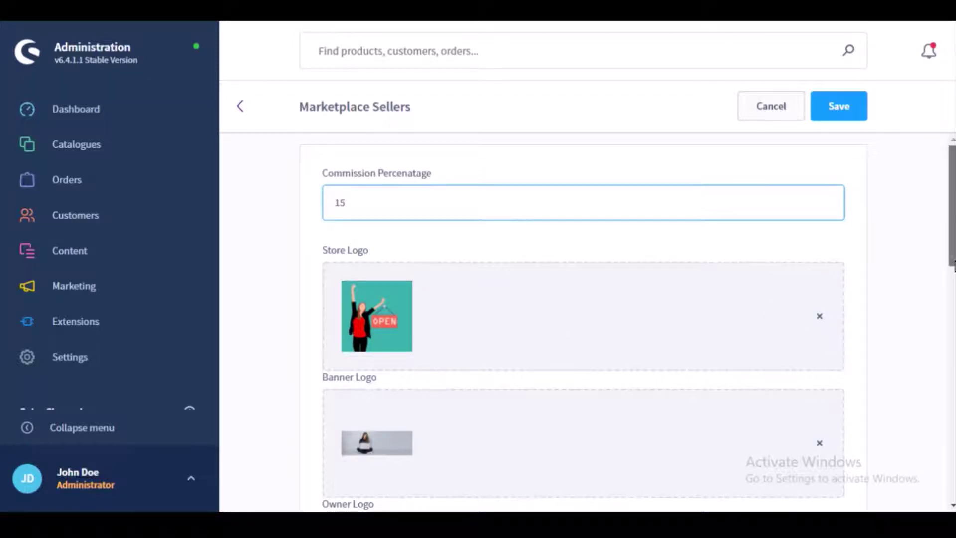
Review the seller's logos, store slug, owner, title, description and profile status.
drag(953, 264, 954, 319)
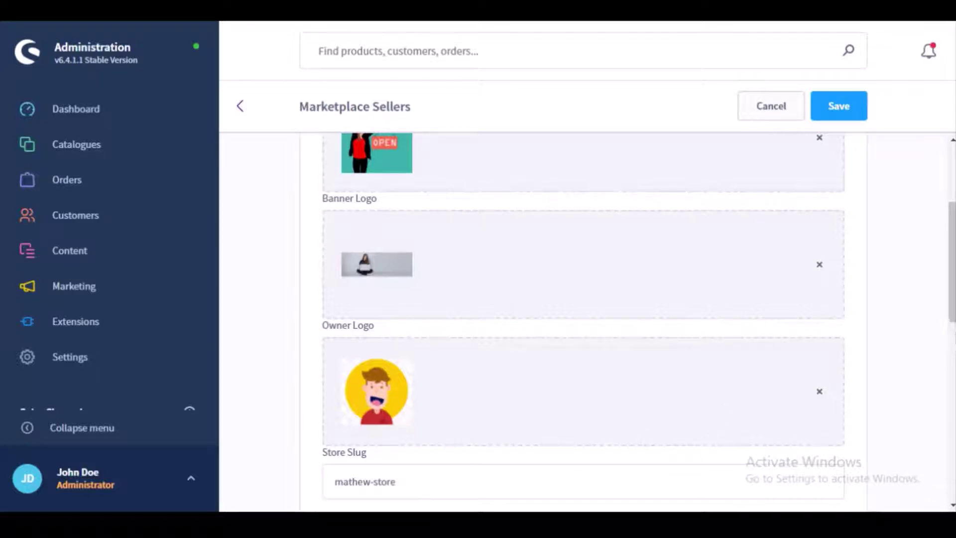
drag(953, 313, 953, 369)
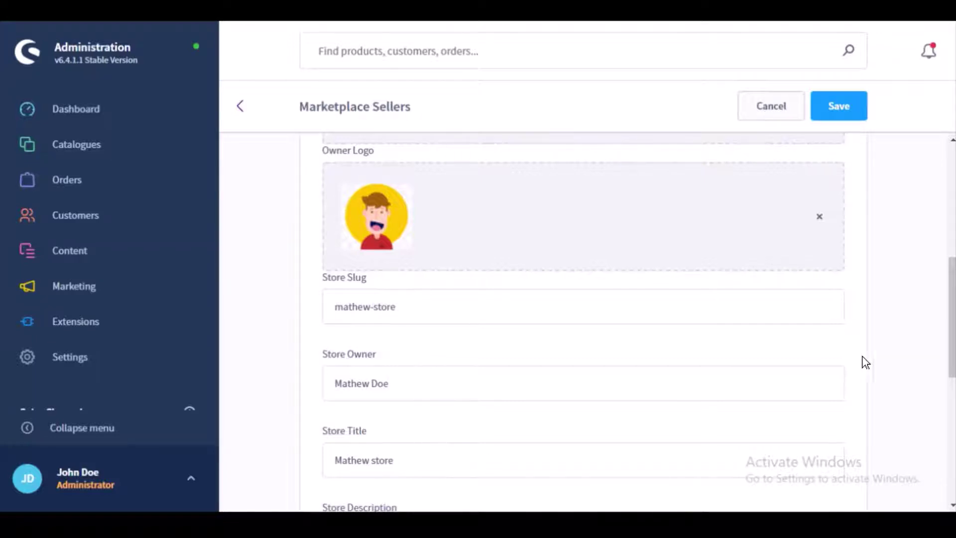
drag(953, 342, 952, 437)
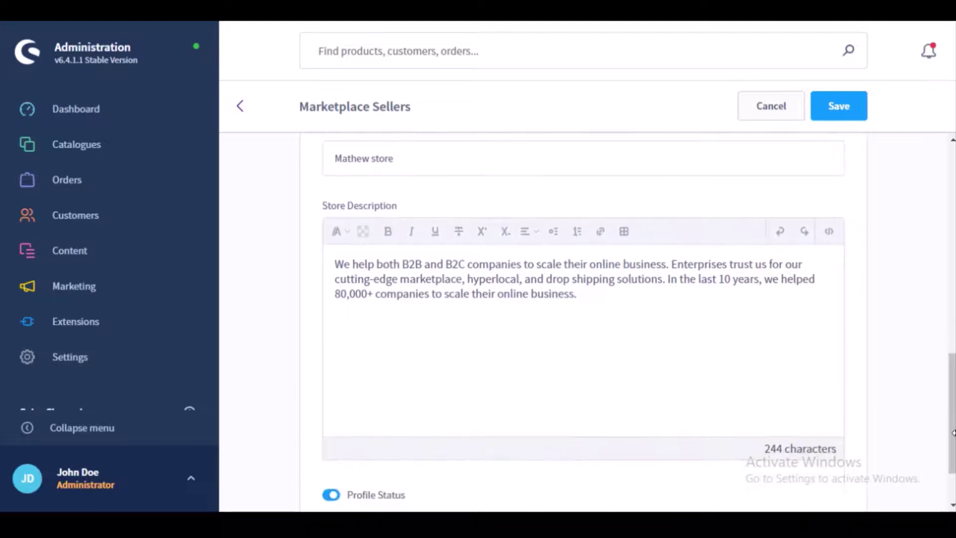
click(520, 257)
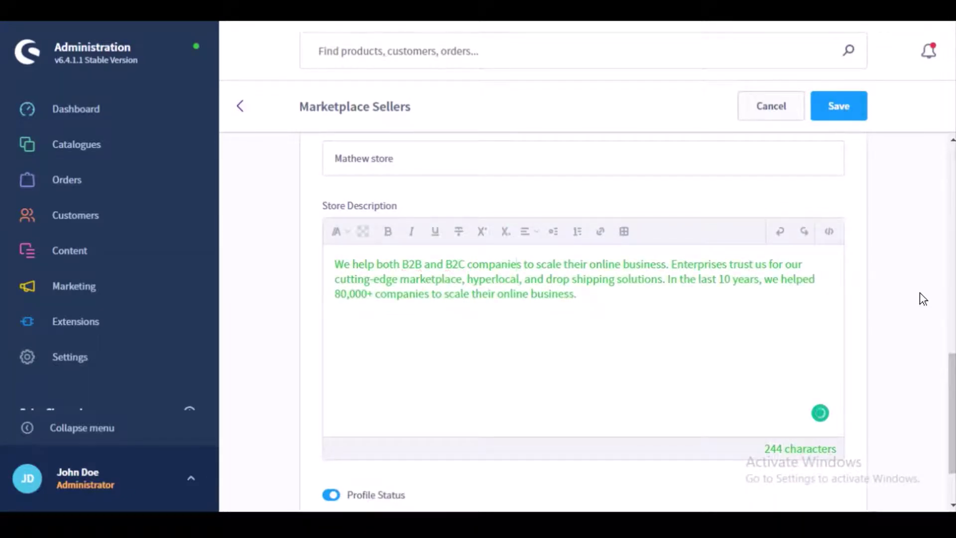
drag(953, 372, 953, 398)
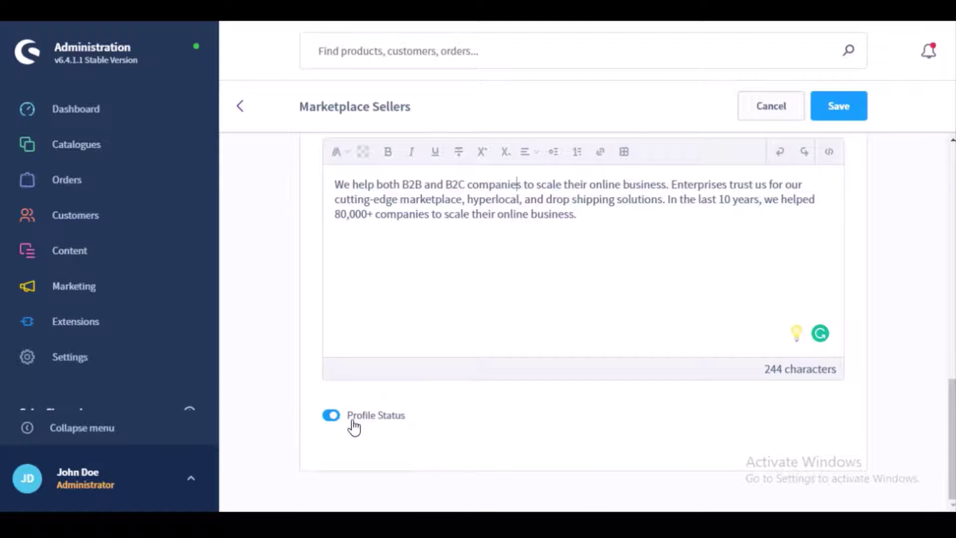
click(336, 416)
click(335, 416)
drag(952, 432, 949, 256)
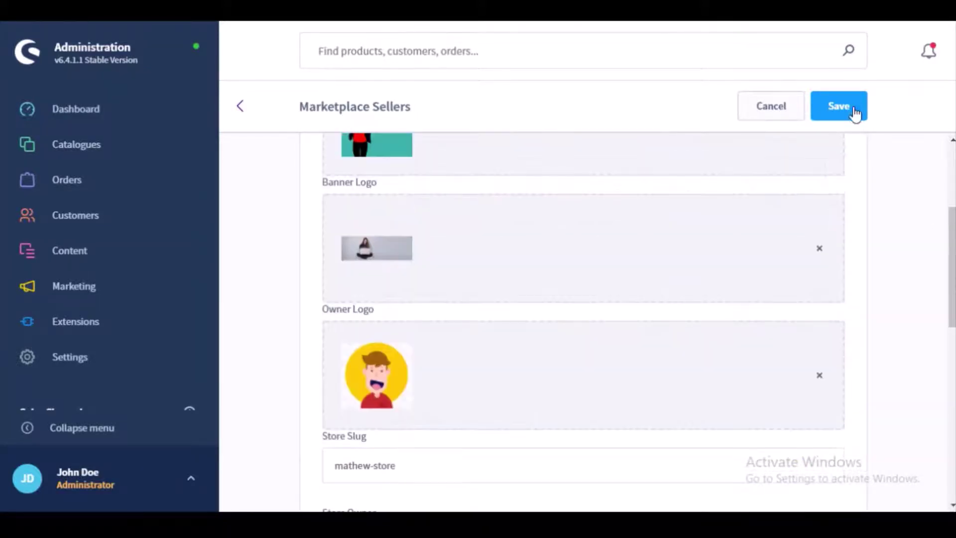
Save the seller's changes and return to the general settings overview.
click(847, 105)
key(alt+Left)
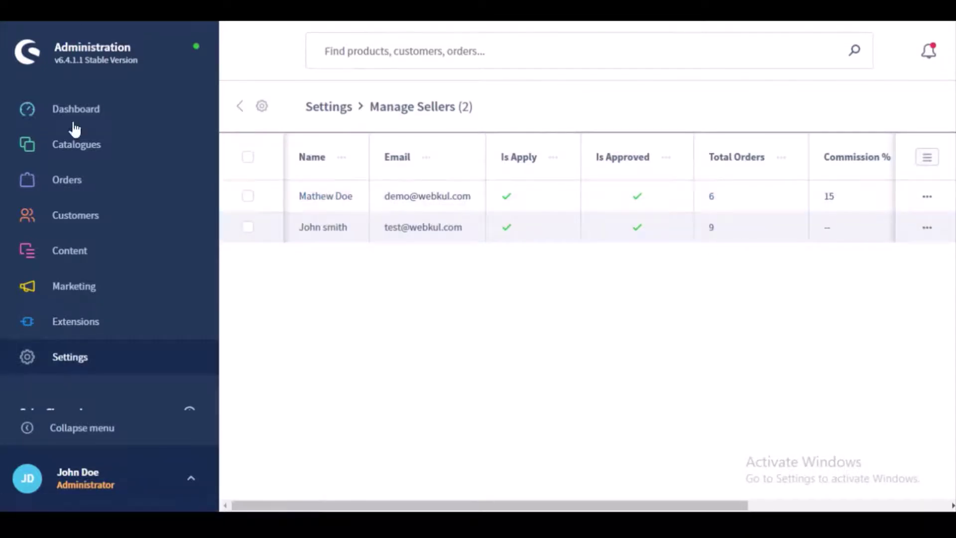
click(102, 362)
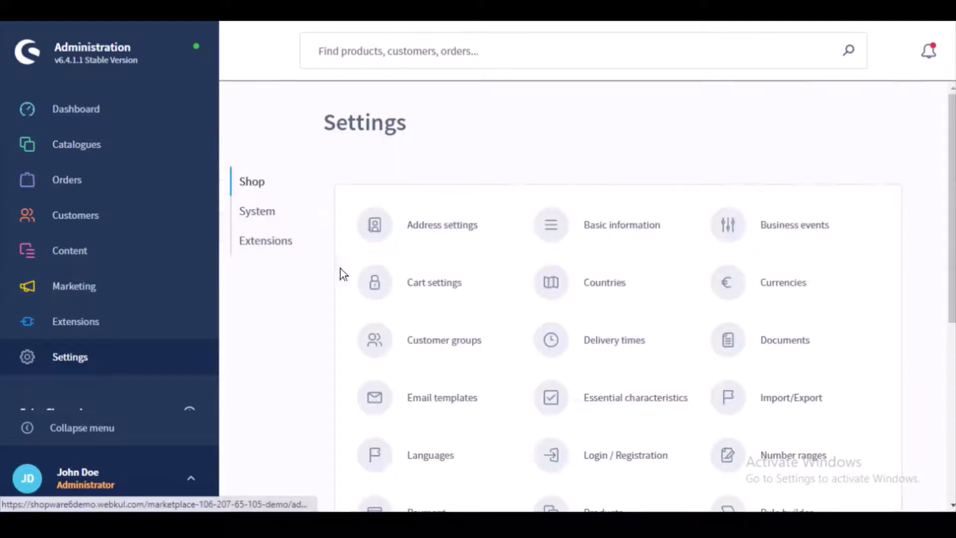
Open the Marketplace Products list from the extension settings and review all of its columns.
click(270, 254)
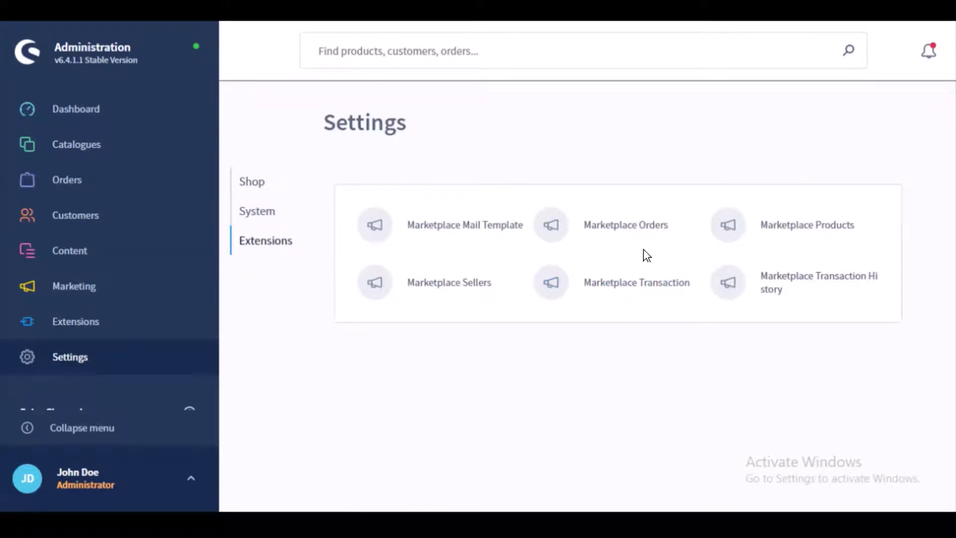
click(827, 231)
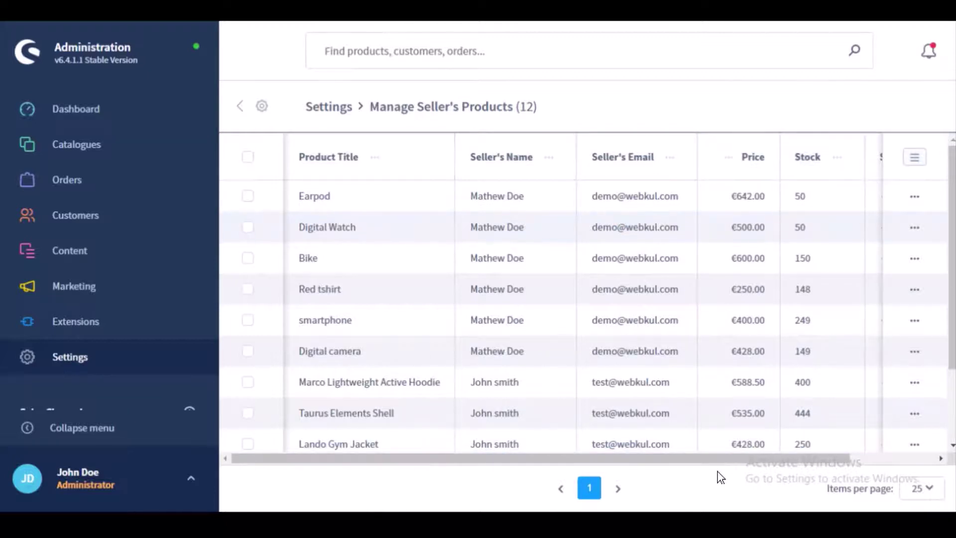
drag(718, 463, 823, 466)
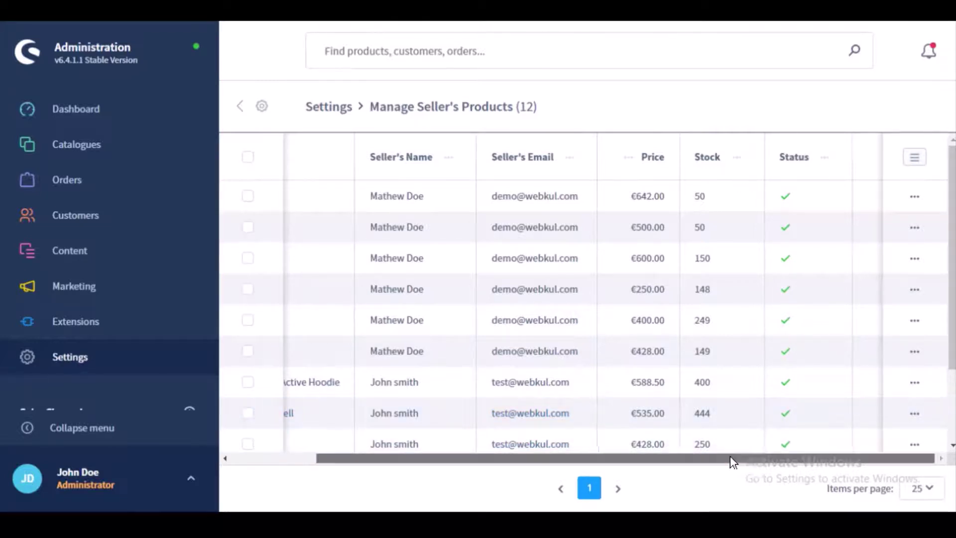
drag(730, 456, 540, 455)
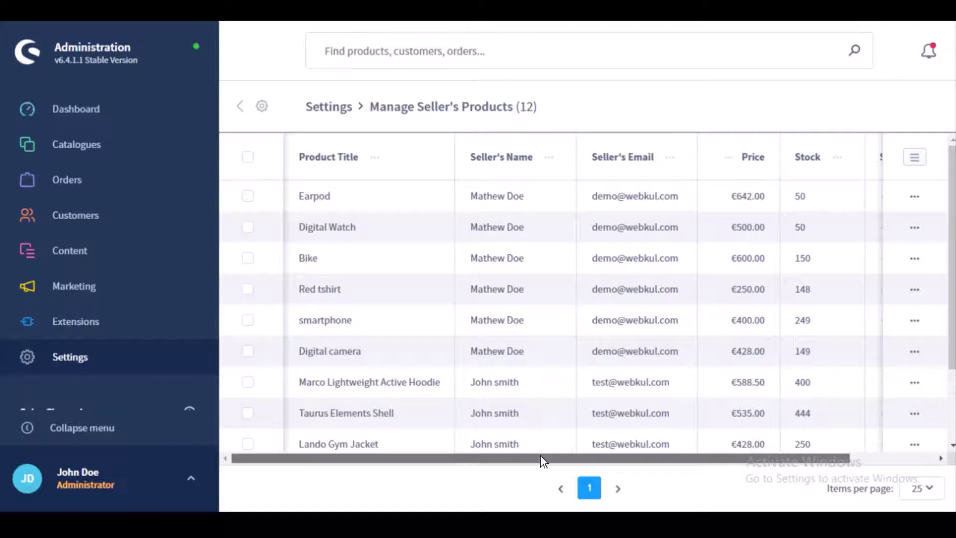
Select Earpod, Digital Watch, Red tshirt and smartphone, extend the selection to all products to check the bulk actions, and clear the selection.
click(248, 227)
click(246, 196)
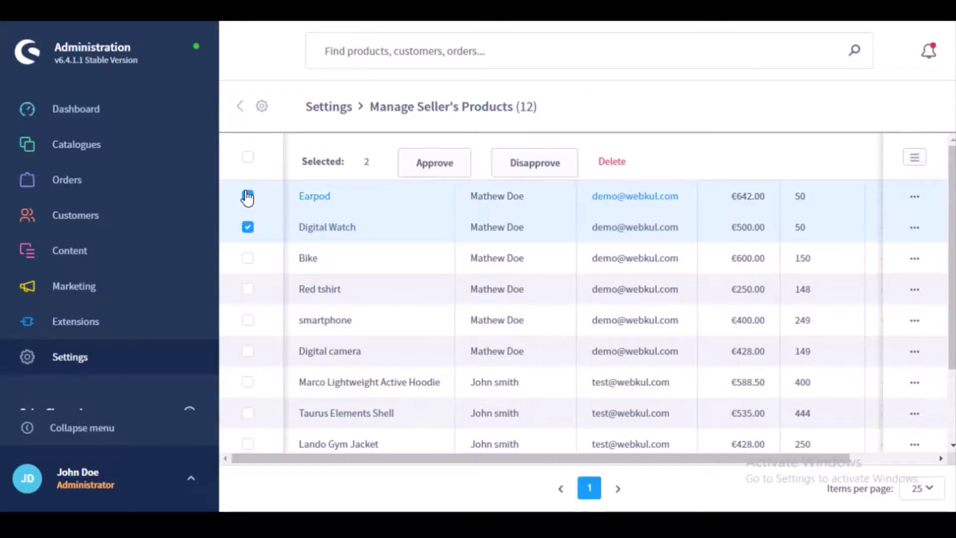
click(247, 292)
click(248, 320)
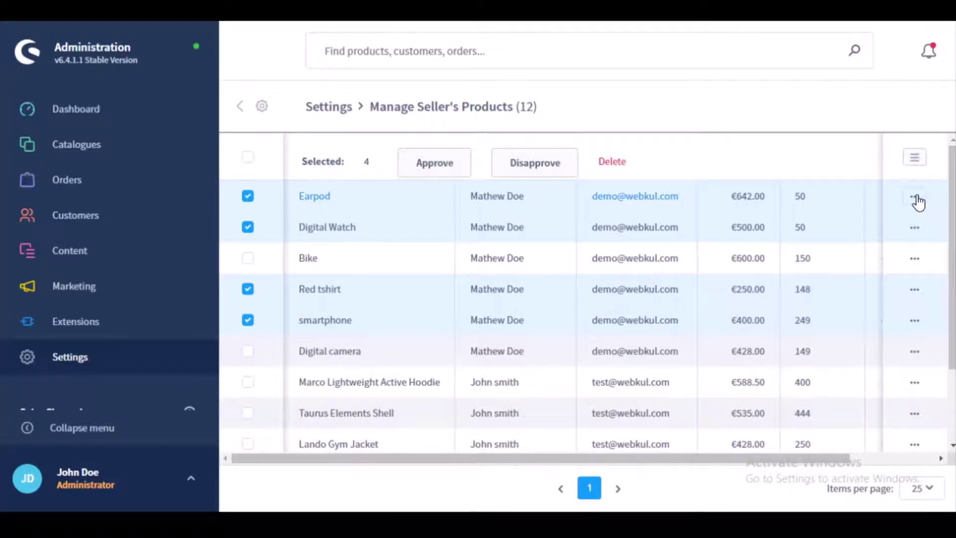
click(248, 158)
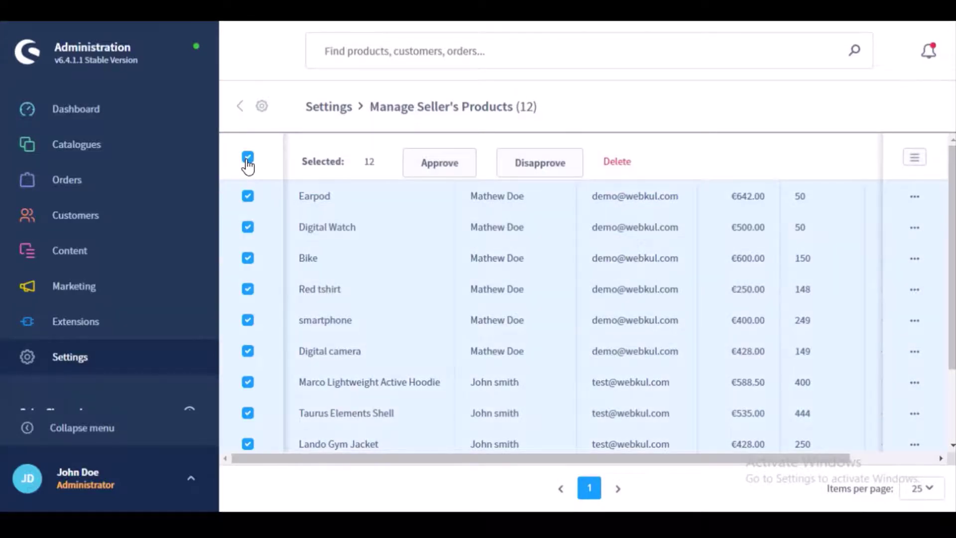
click(247, 158)
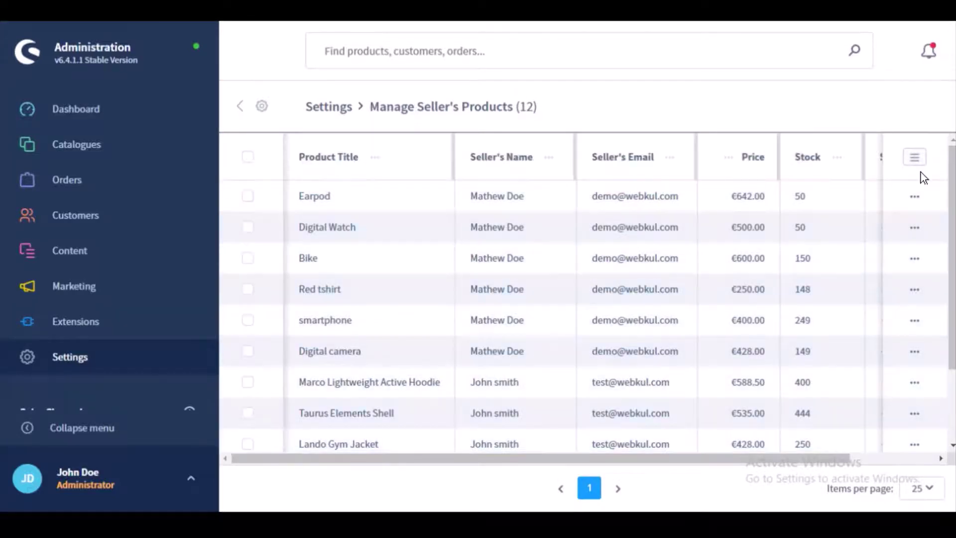
Check the Earpod product's row actions and the list's column display options, and look through the remaining products.
click(916, 201)
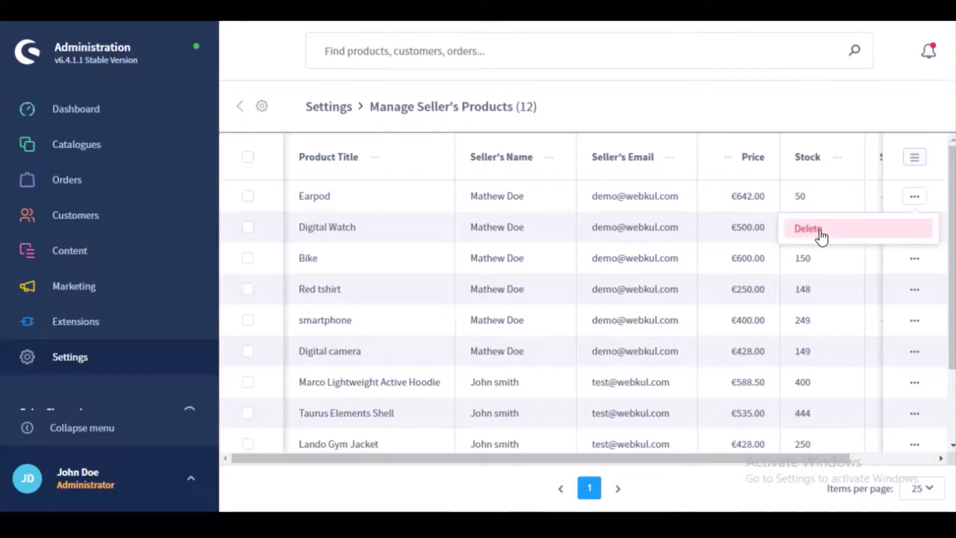
click(921, 164)
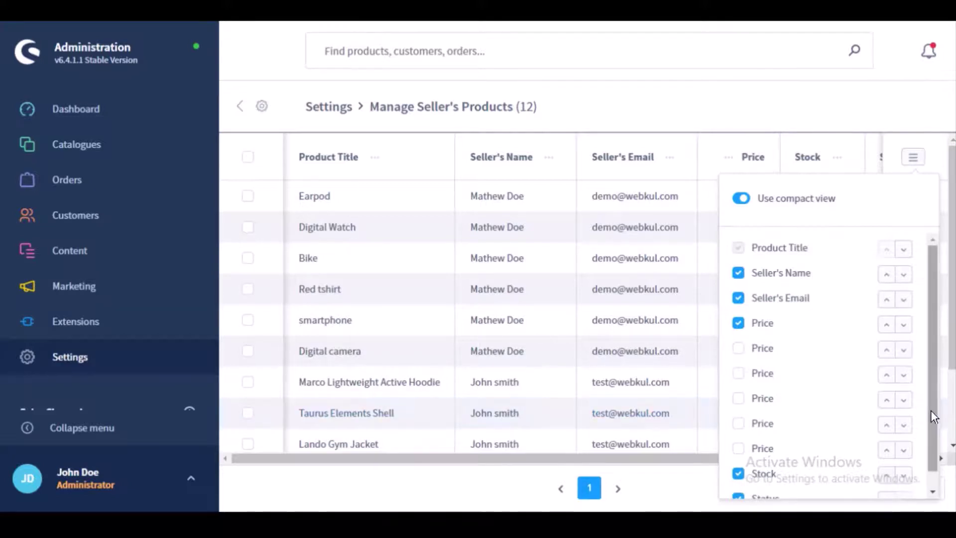
drag(931, 411, 933, 455)
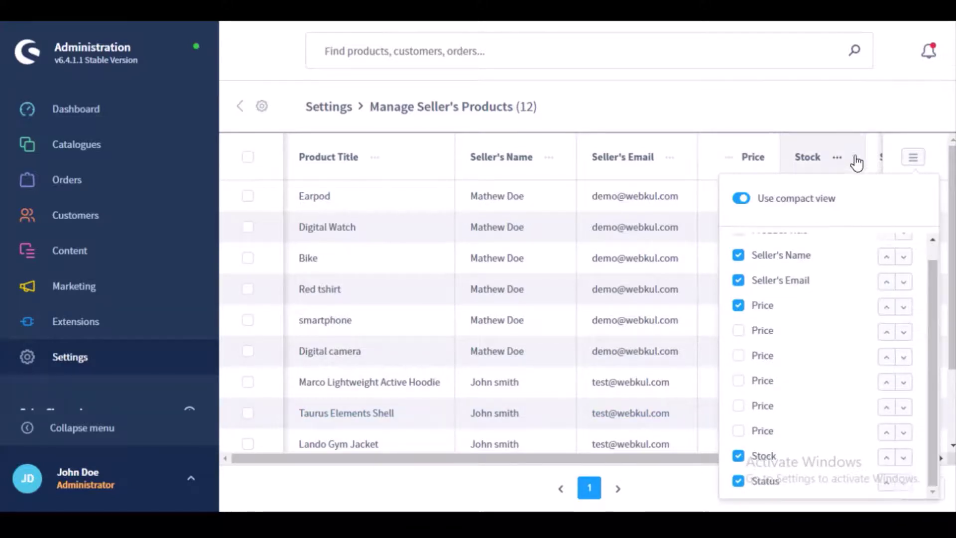
click(913, 157)
scroll(951, 184, down, 2)
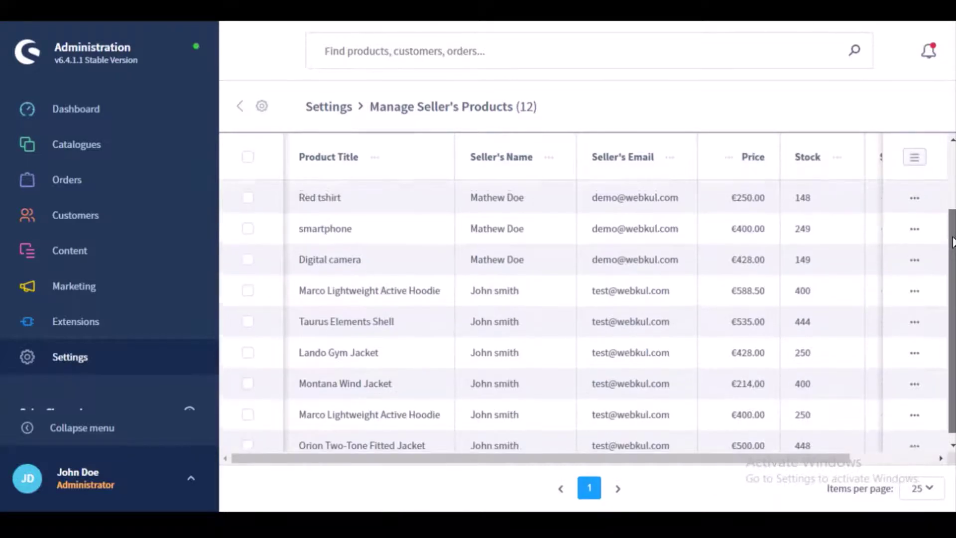
scroll(952, 184, up, 2)
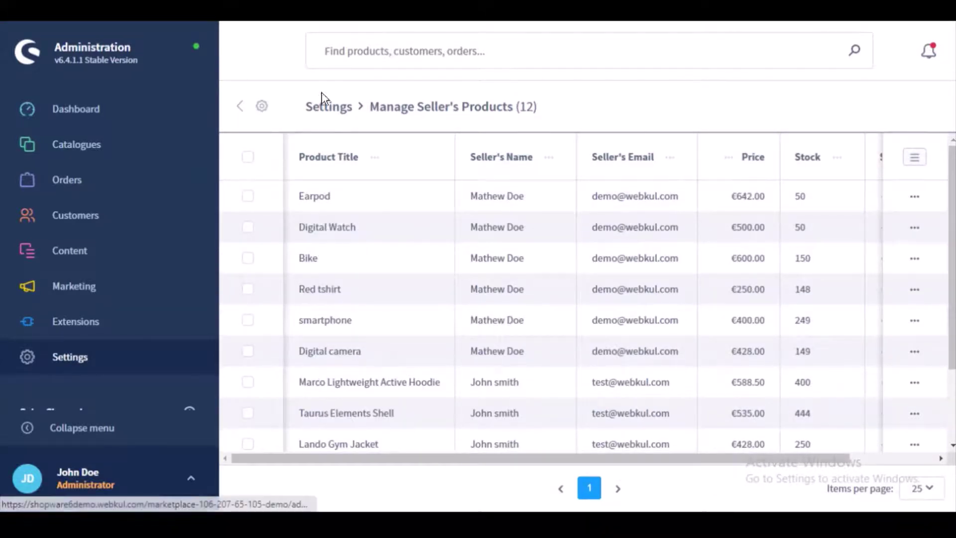
Open the Marketplace Orders list from the extension settings and review its amount, commission, earnings, order status, date and payment columns.
click(262, 105)
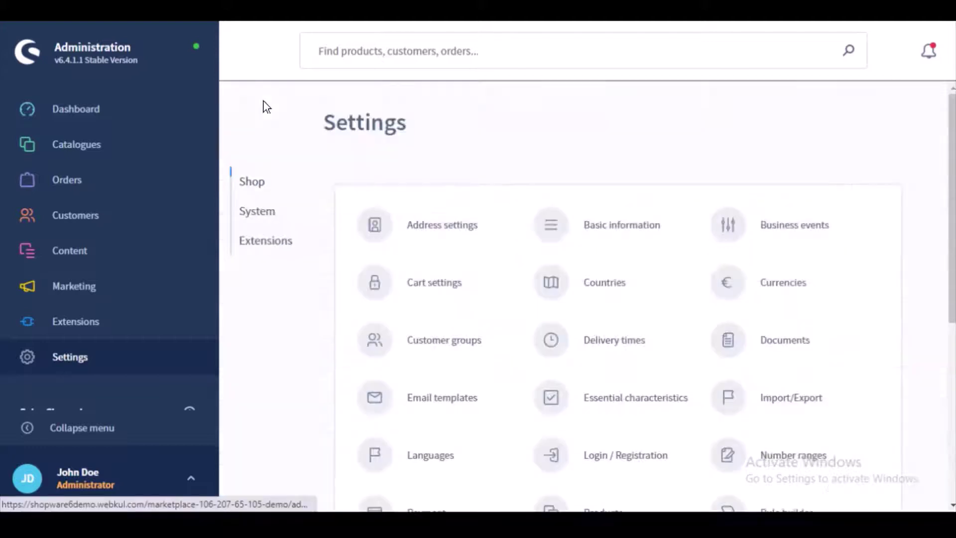
click(265, 243)
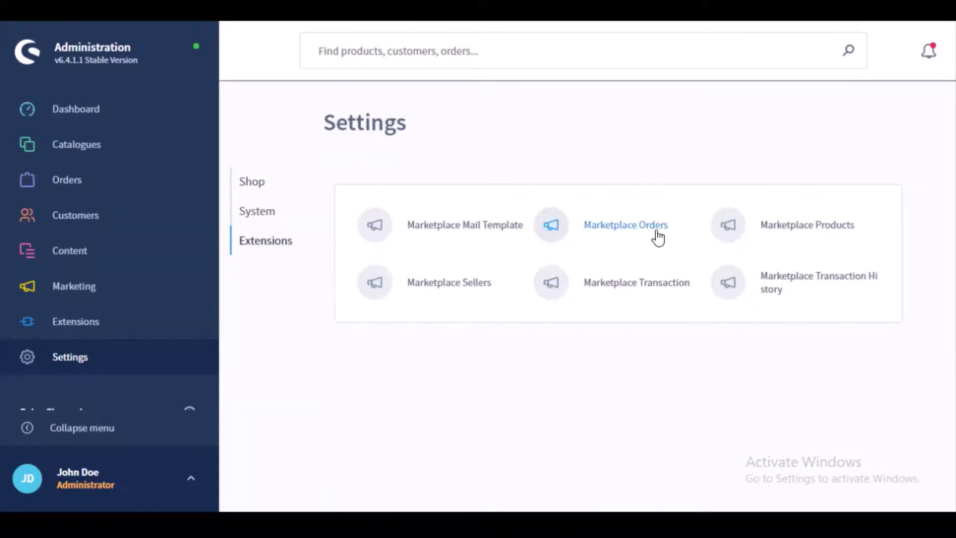
click(638, 235)
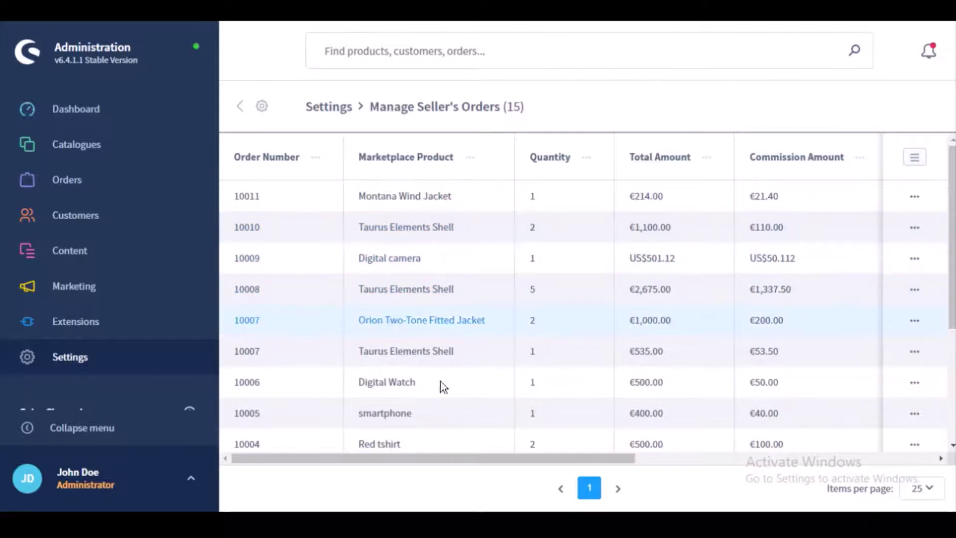
mouse_move(214, 252)
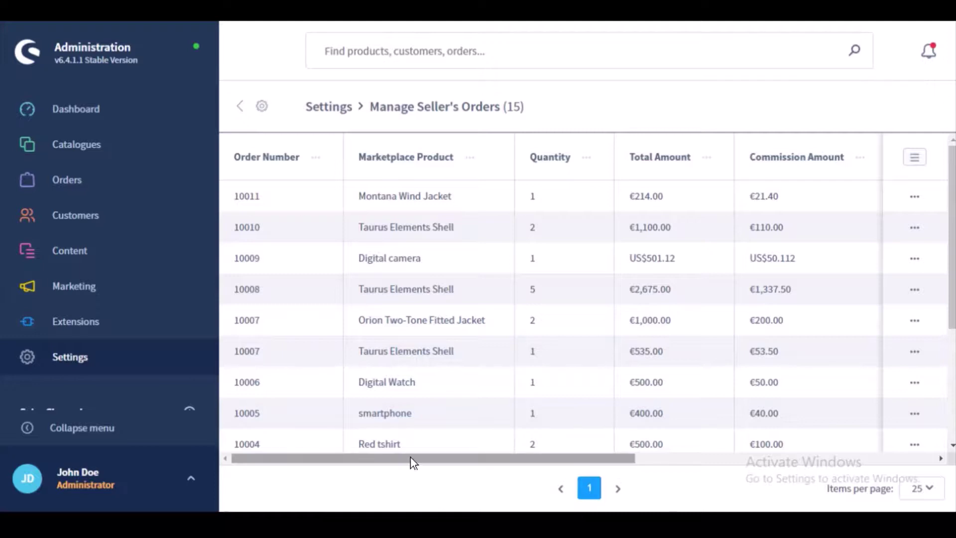
drag(399, 458, 588, 445)
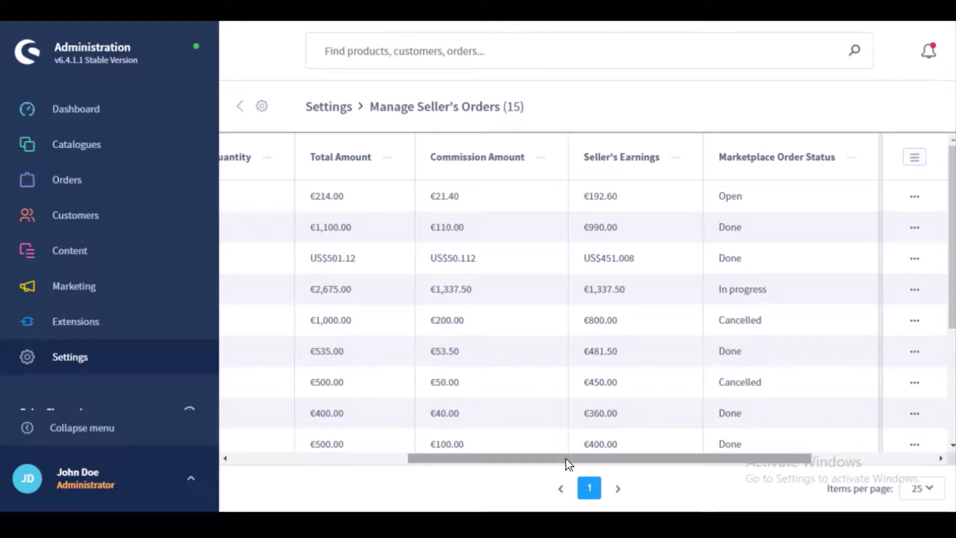
drag(567, 464, 331, 477)
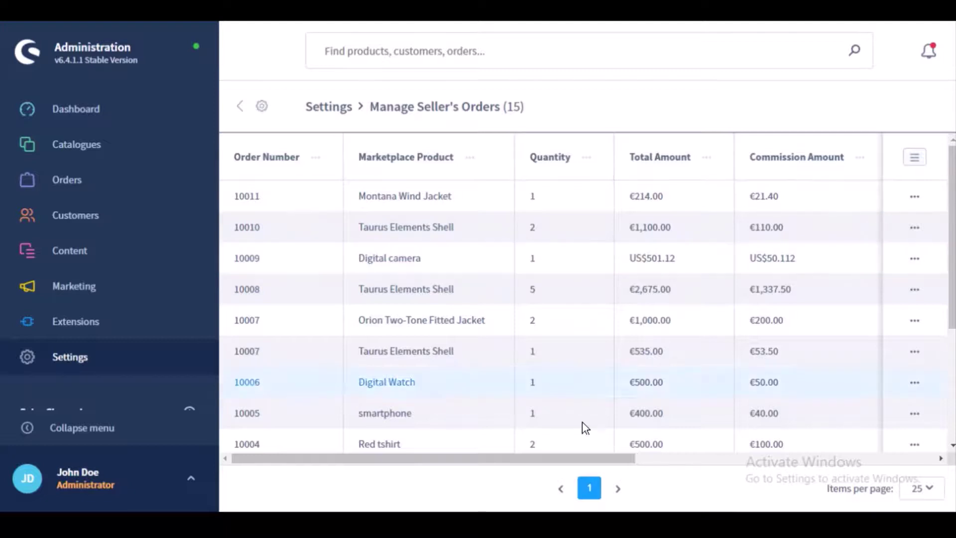
drag(571, 465, 777, 457)
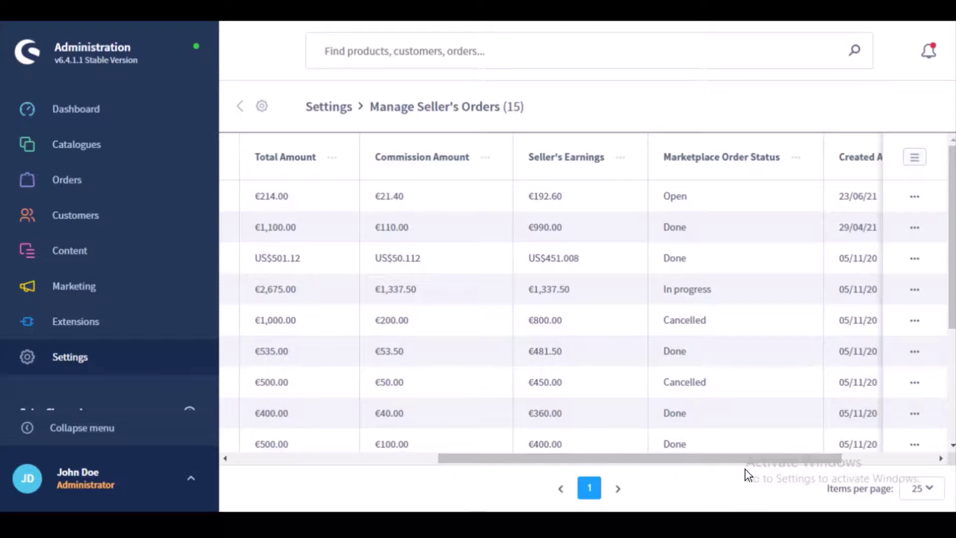
drag(745, 457, 841, 455)
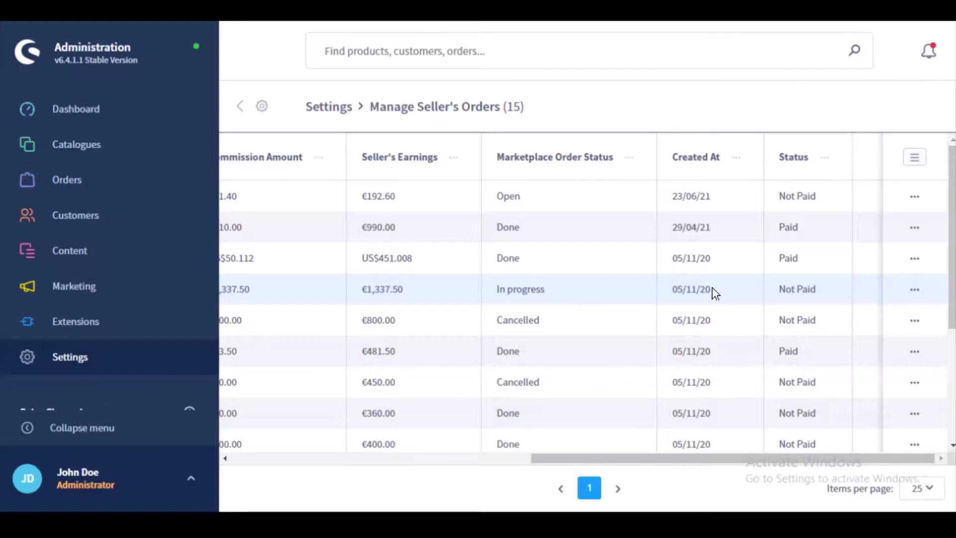
Check the row actions of the first marketplace order and go back to the list's first columns.
click(916, 197)
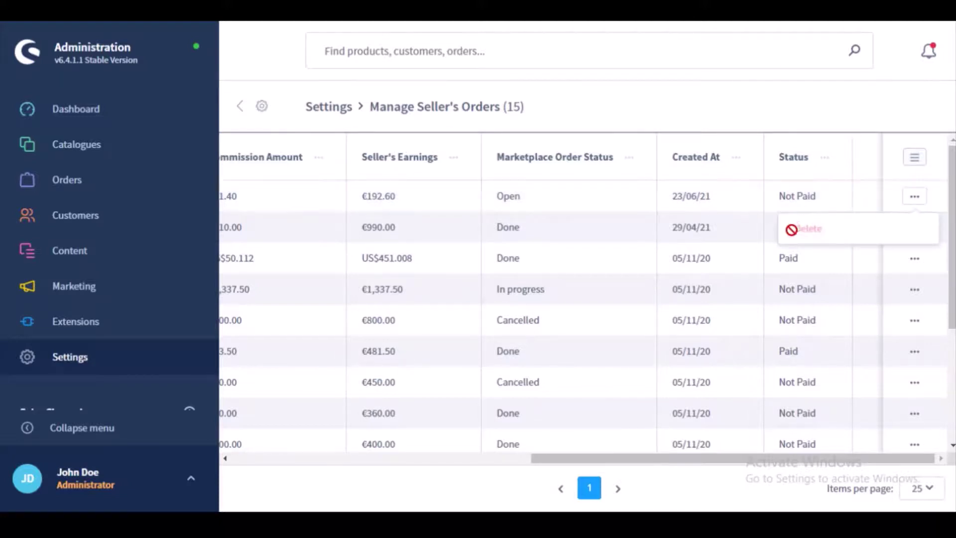
click(388, 197)
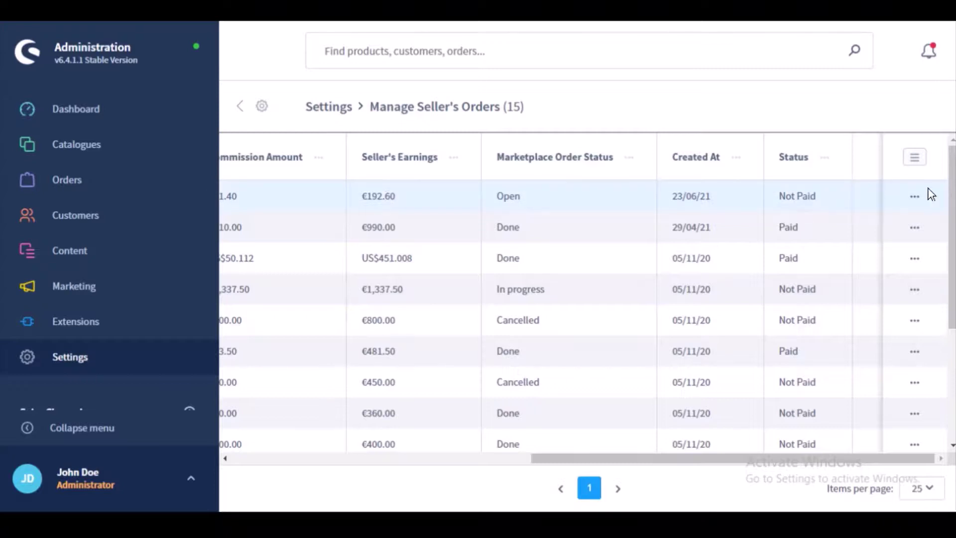
mouse_move(950, 196)
mouse_down()
mouse_move(949, 230)
mouse_move(948, 204)
mouse_up()
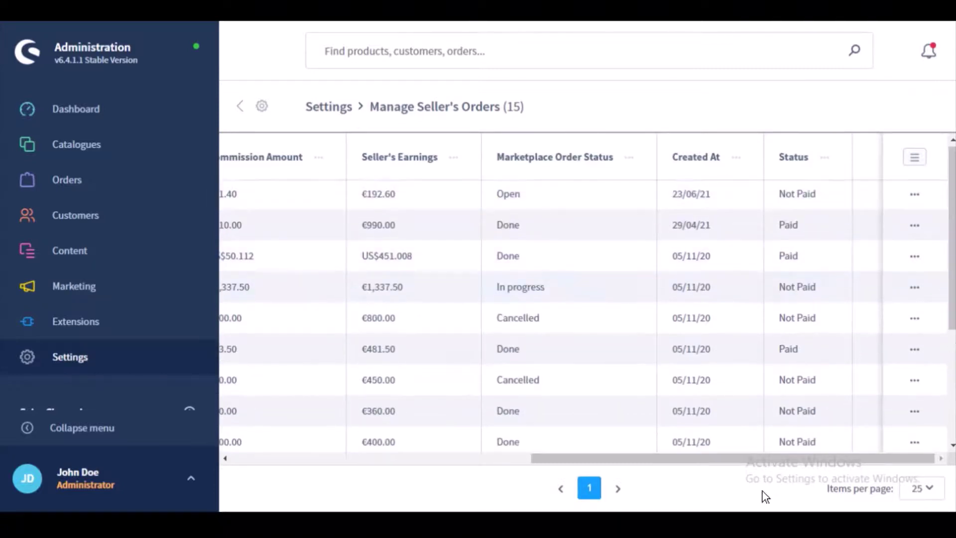
drag(753, 459, 352, 502)
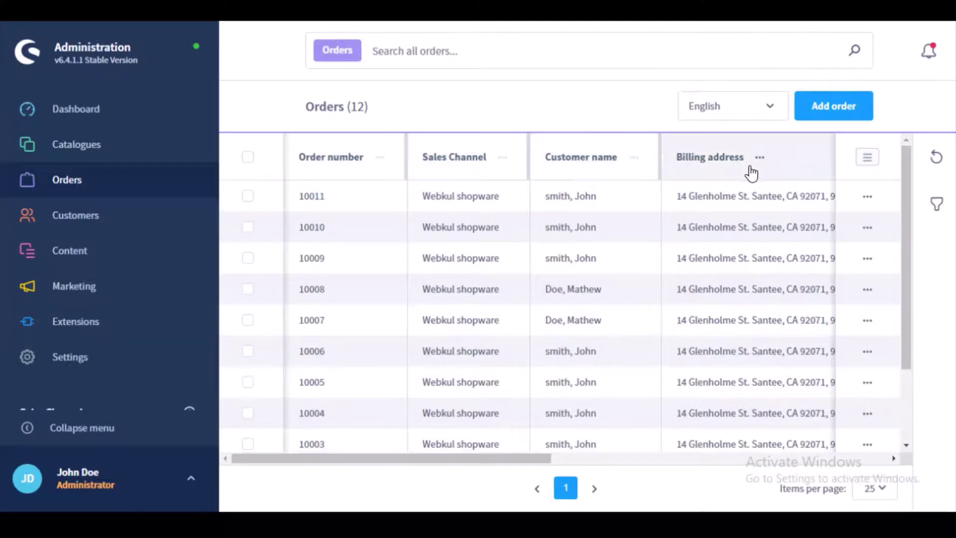
Open the first order in the shop's general Orders list and check the marketplace status options for the Montana Wind Jacket.
drag(523, 460, 390, 487)
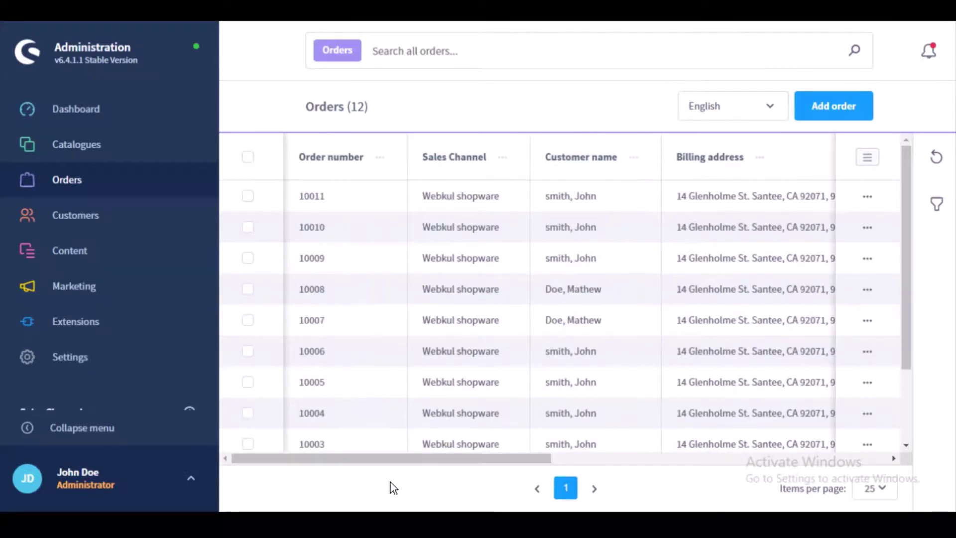
click(318, 197)
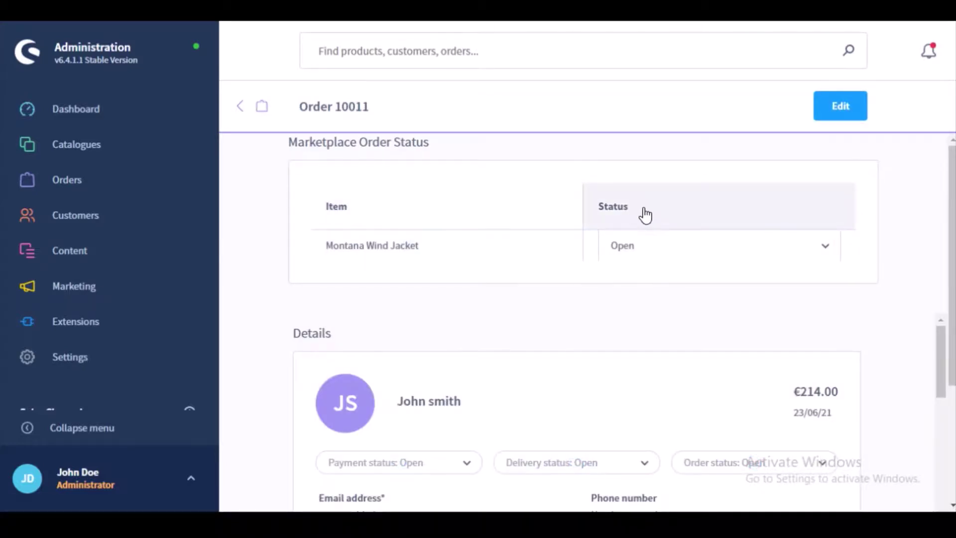
click(828, 247)
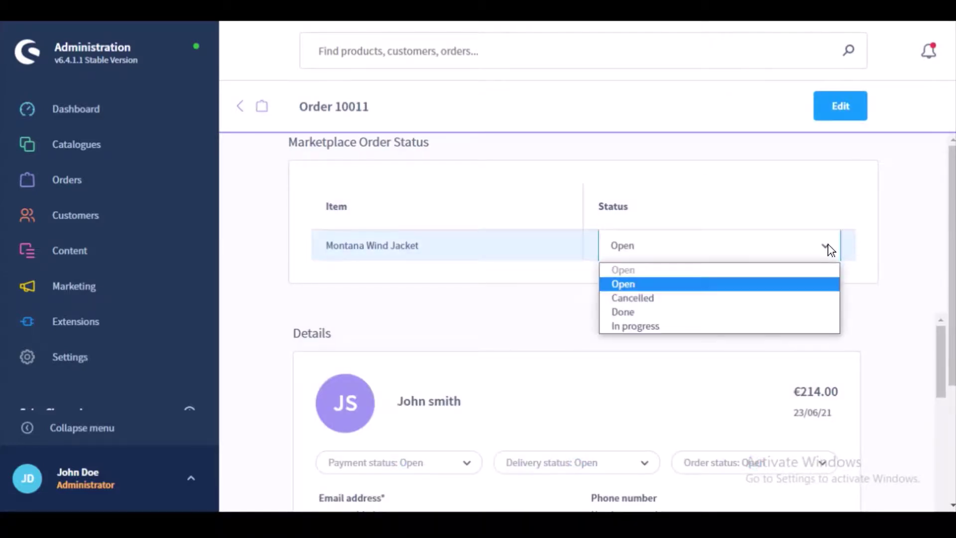
click(908, 225)
Check the payment, delivery and order status options in the order's details.
scroll(952, 226, down, 3)
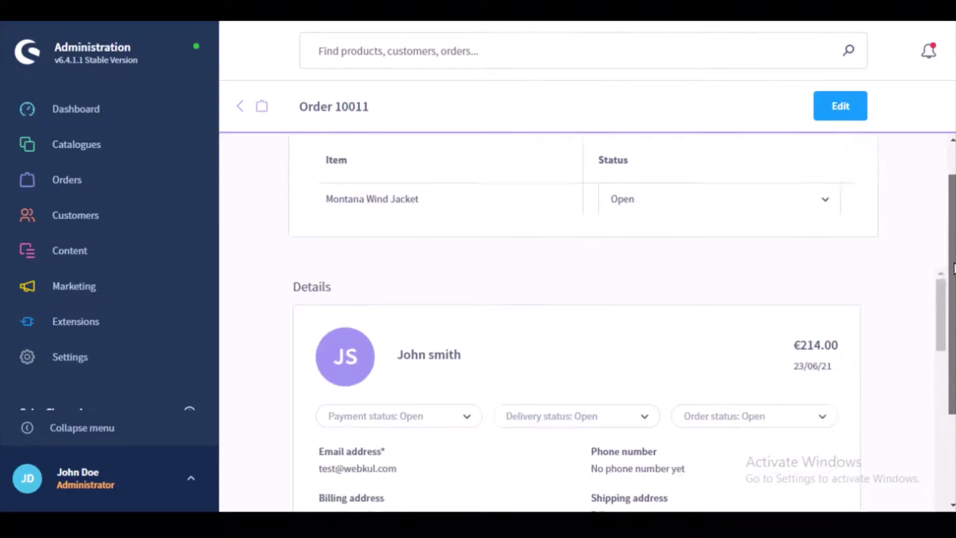
scroll(952, 227, down, 1)
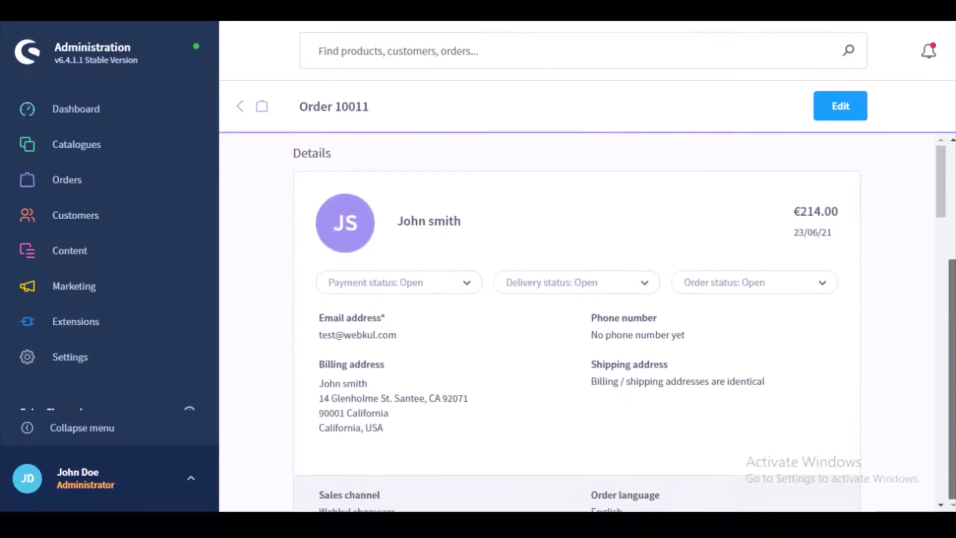
click(468, 284)
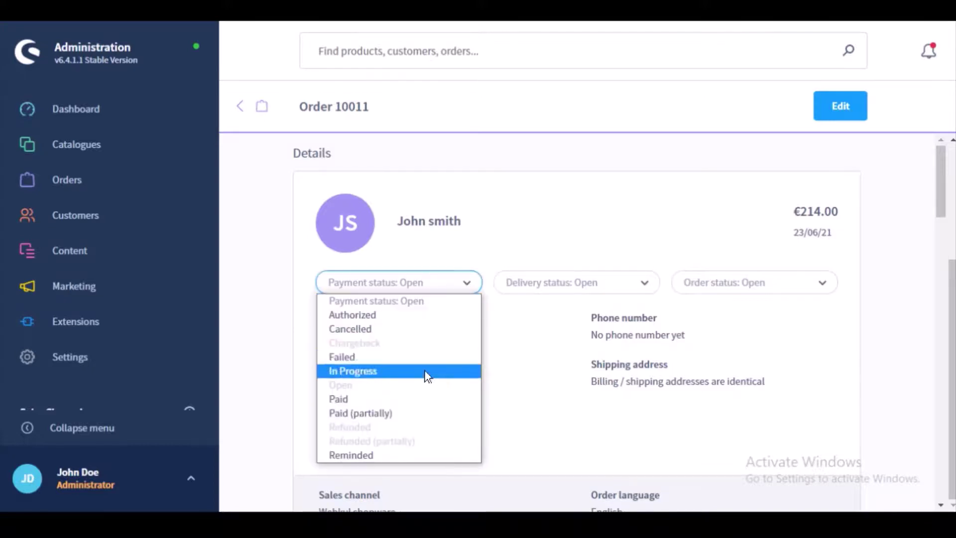
click(513, 353)
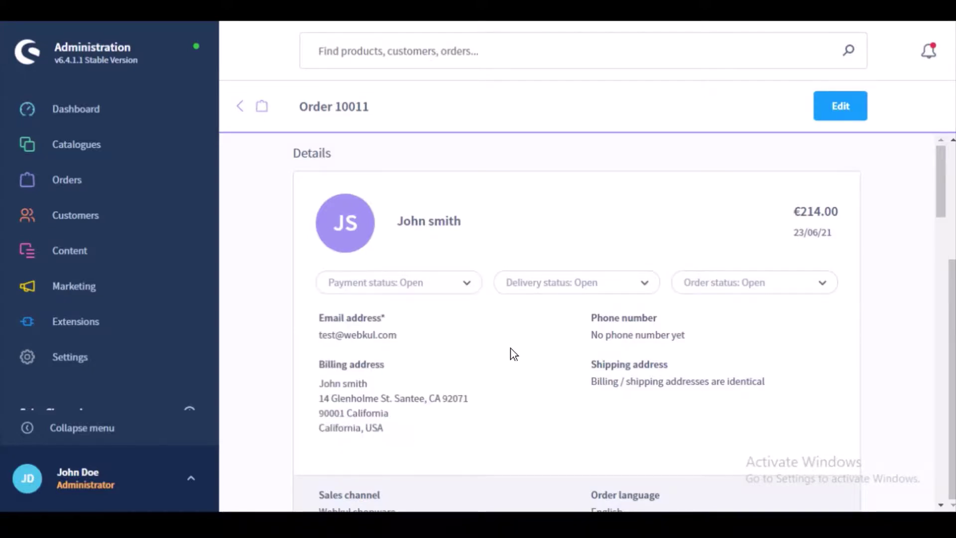
click(647, 283)
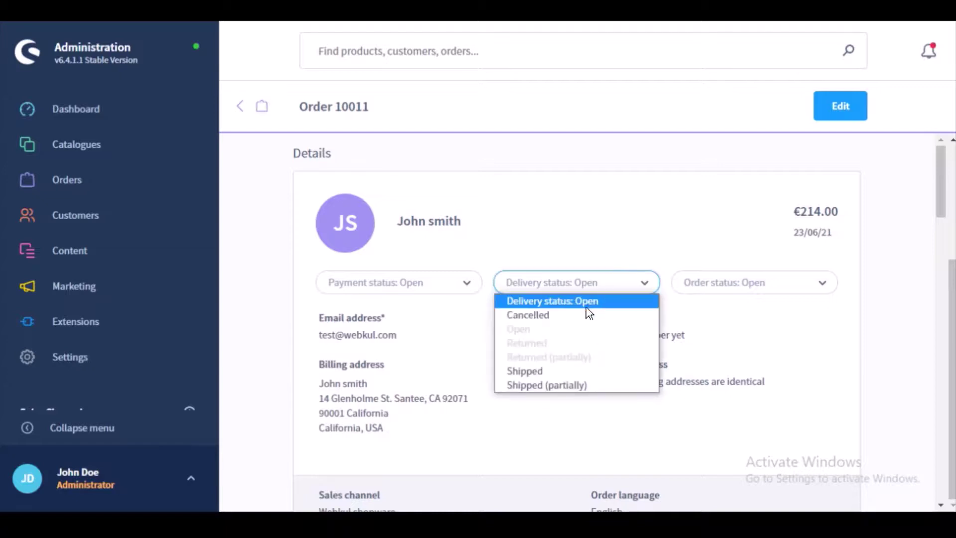
click(583, 411)
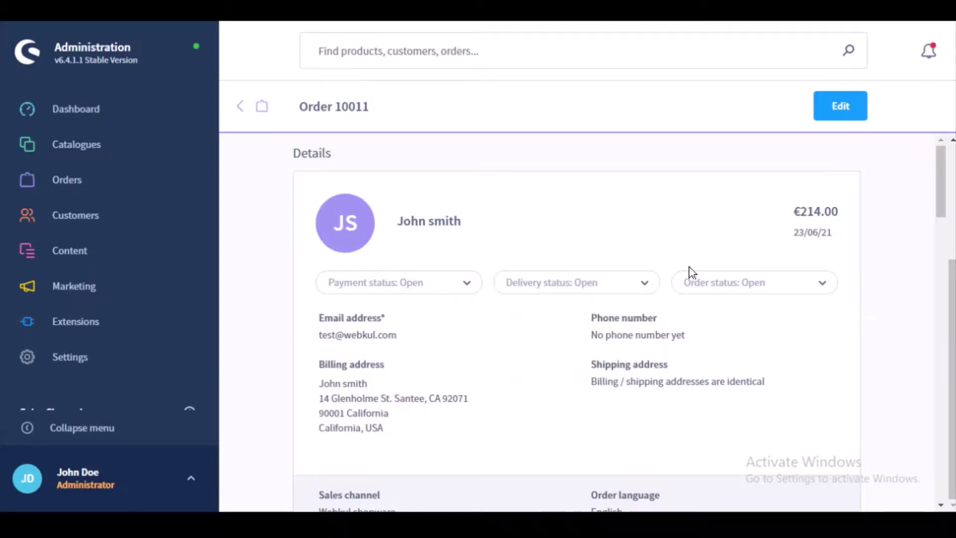
click(827, 281)
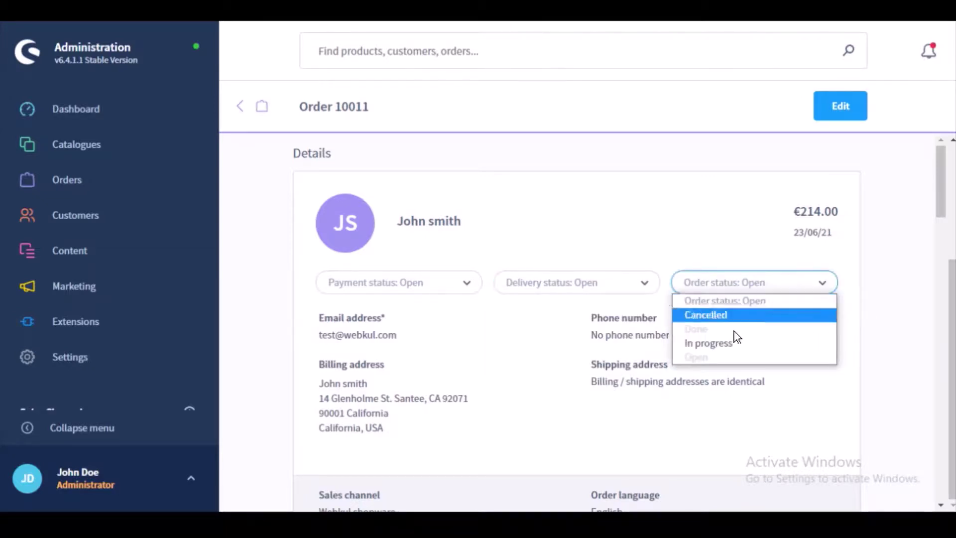
Review the order's items, totals and VAT, and go on to its payment, delivery and order status section.
click(455, 365)
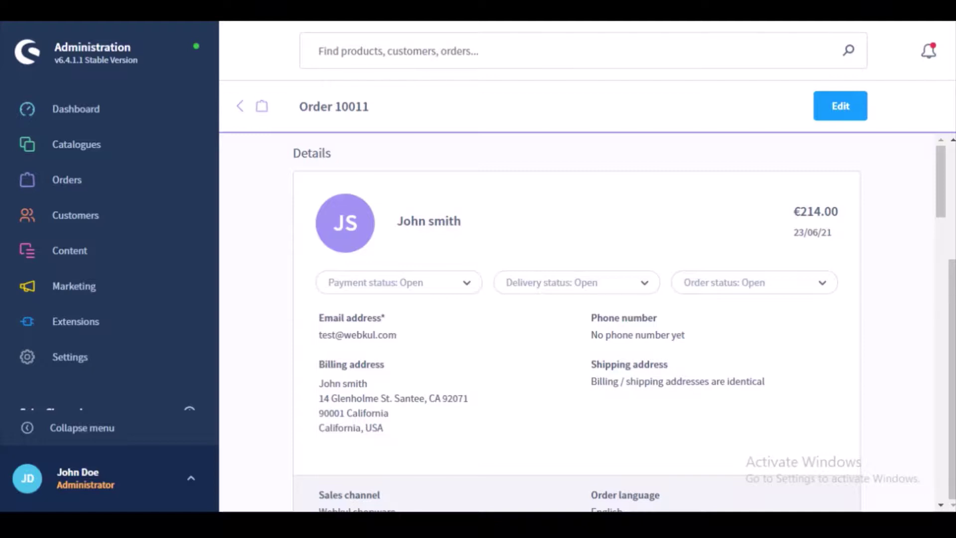
drag(949, 215, 953, 308)
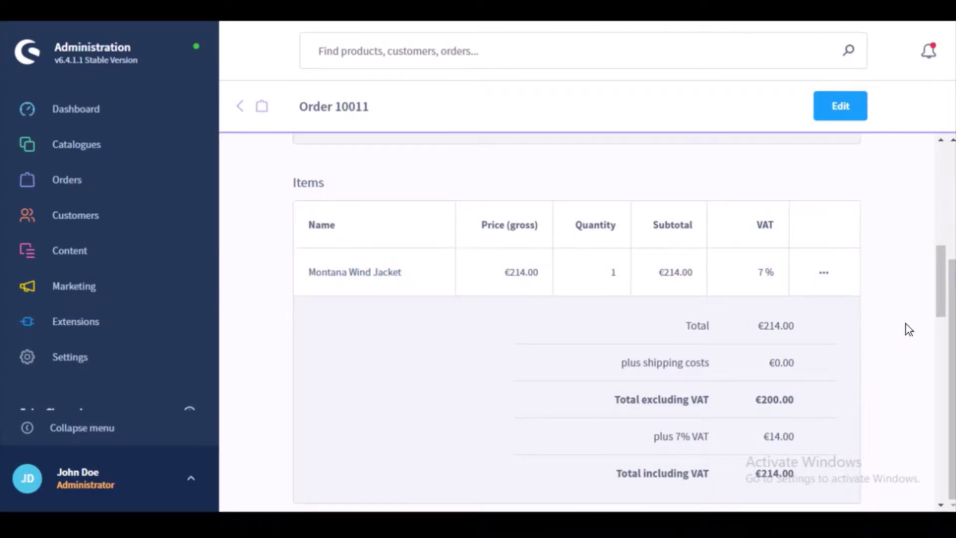
drag(945, 296, 943, 387)
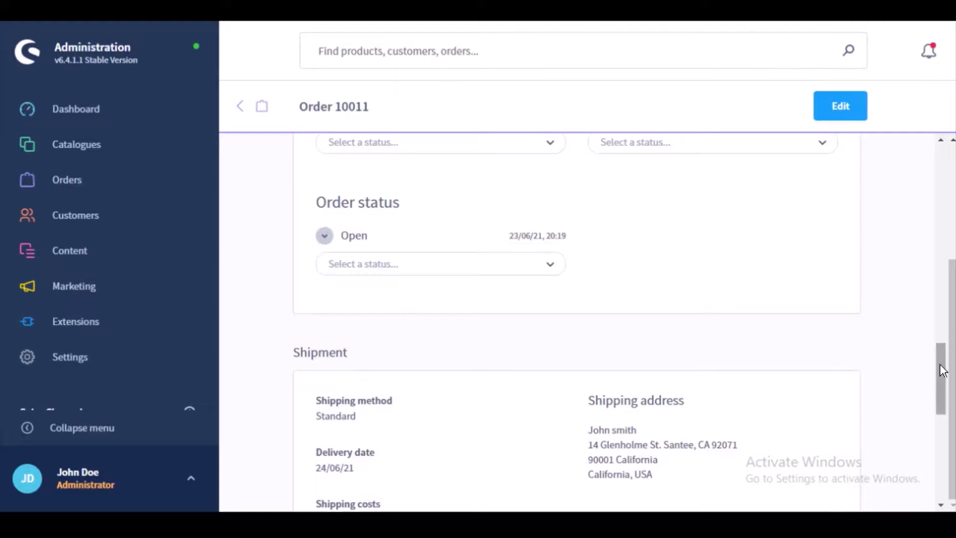
mouse_move(940, 364)
mouse_down()
mouse_move(941, 348)
mouse_move(943, 358)
mouse_up()
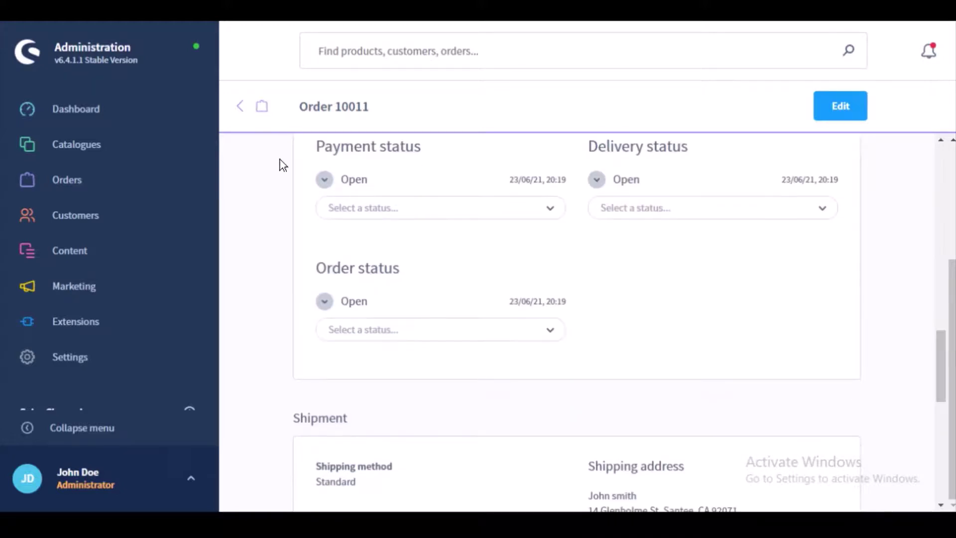
Check the order status and delivery status selections, review the shipment and documents sections, and return to the order's details.
click(550, 330)
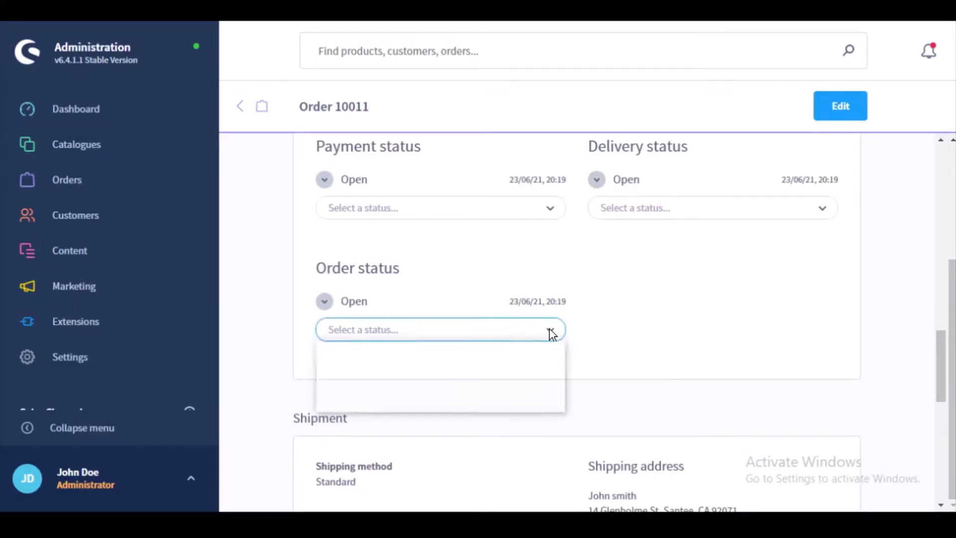
click(550, 330)
click(820, 208)
click(821, 209)
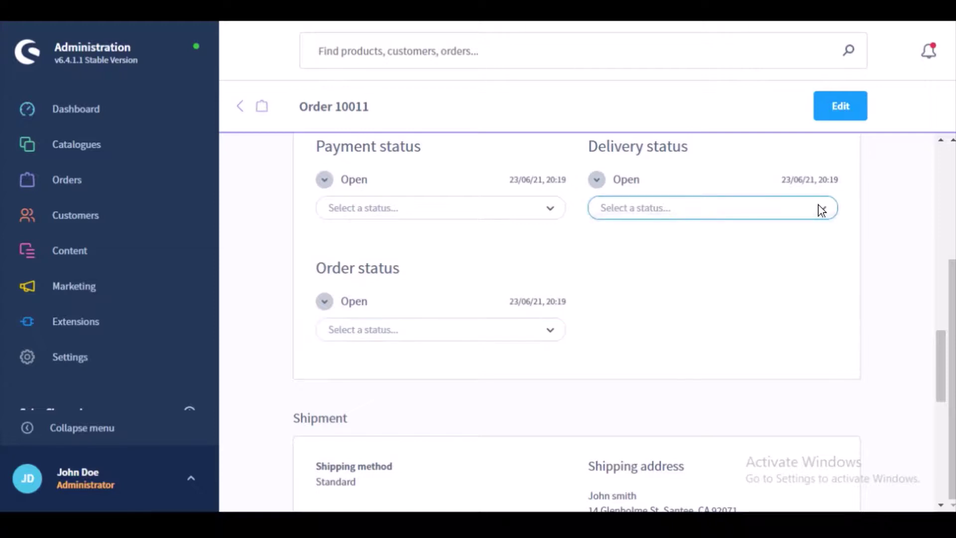
drag(940, 359, 950, 416)
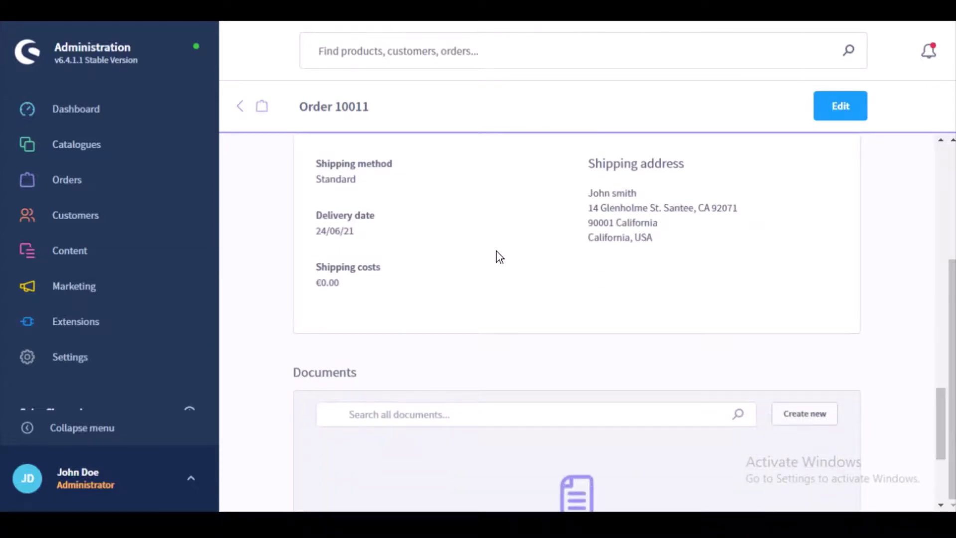
drag(940, 420, 927, 135)
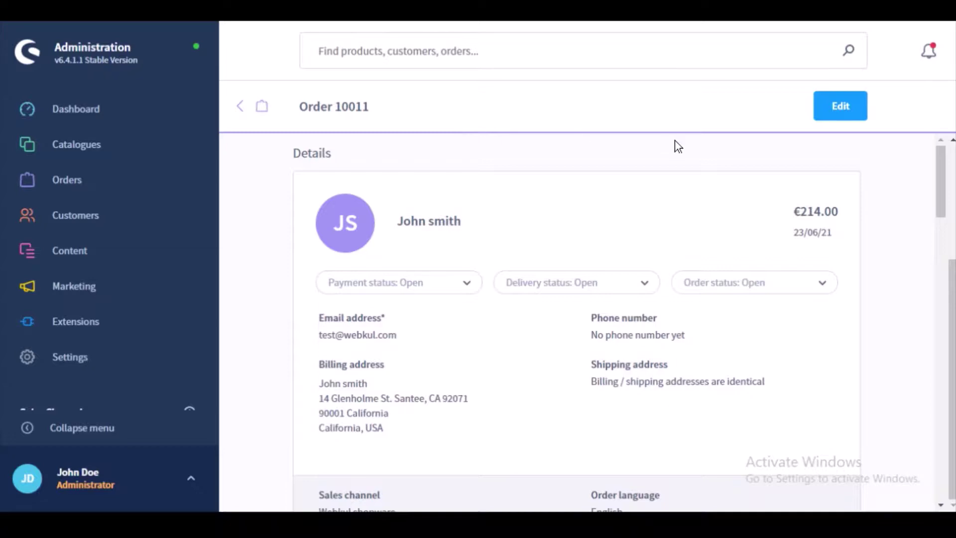
Open the Marketplace Transaction list from the extension settings and review its total amount, admin income, seller income and payment columns.
click(241, 107)
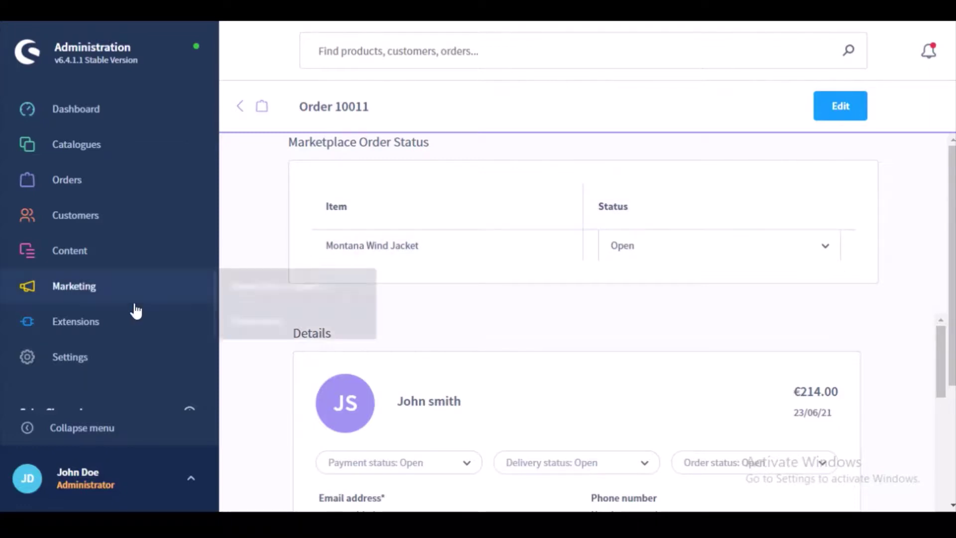
click(64, 362)
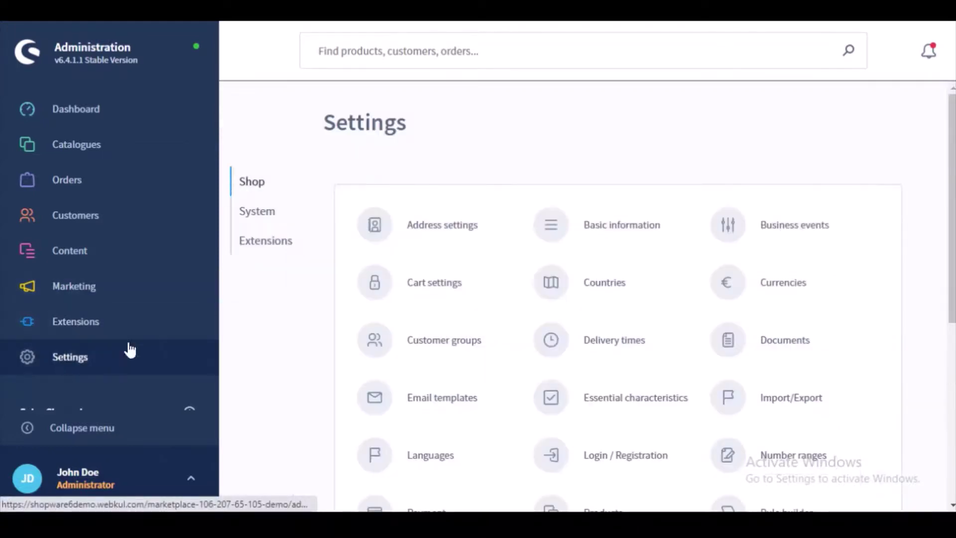
click(245, 248)
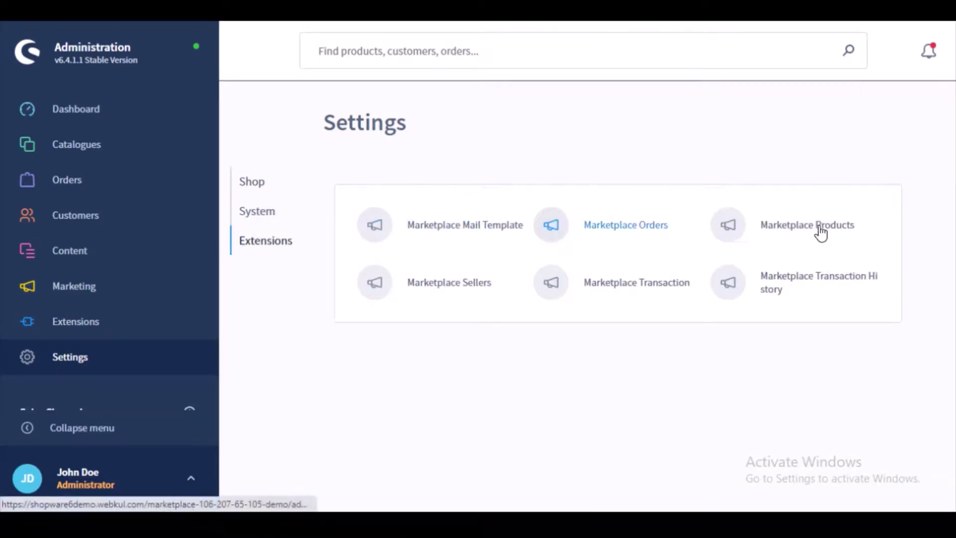
click(620, 287)
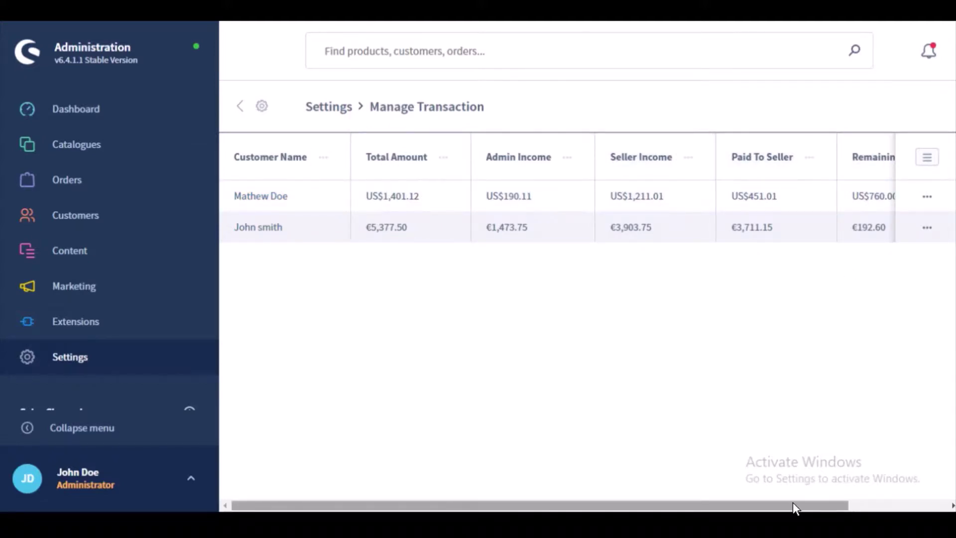
drag(801, 503, 683, 513)
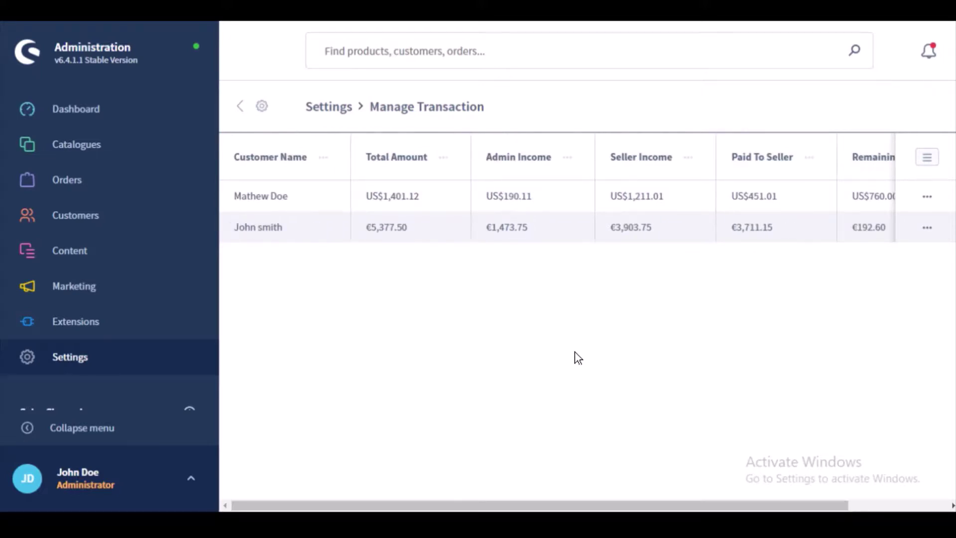
Open the first seller's transactions for editing and review their commission, seller's earnings, date and status columns.
click(929, 200)
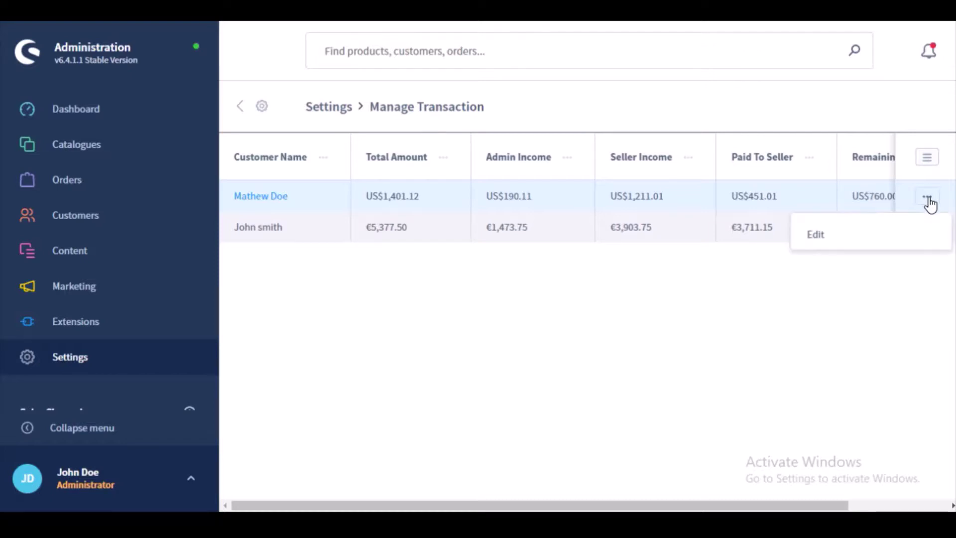
click(823, 241)
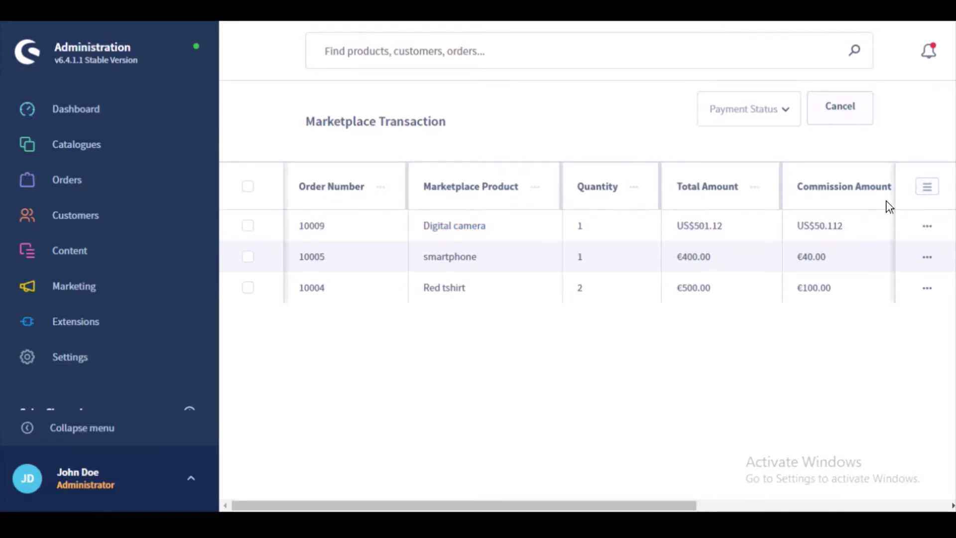
drag(670, 504, 919, 502)
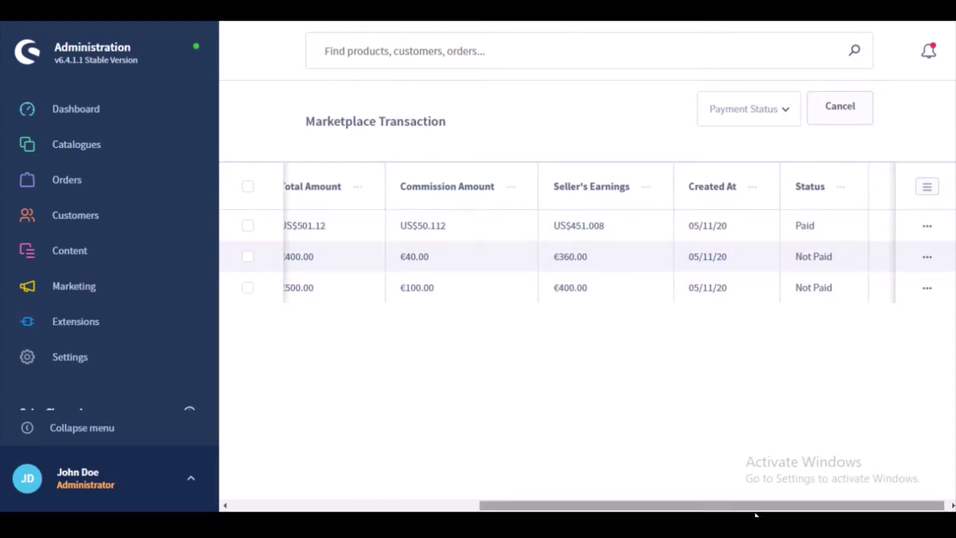
drag(750, 504, 315, 509)
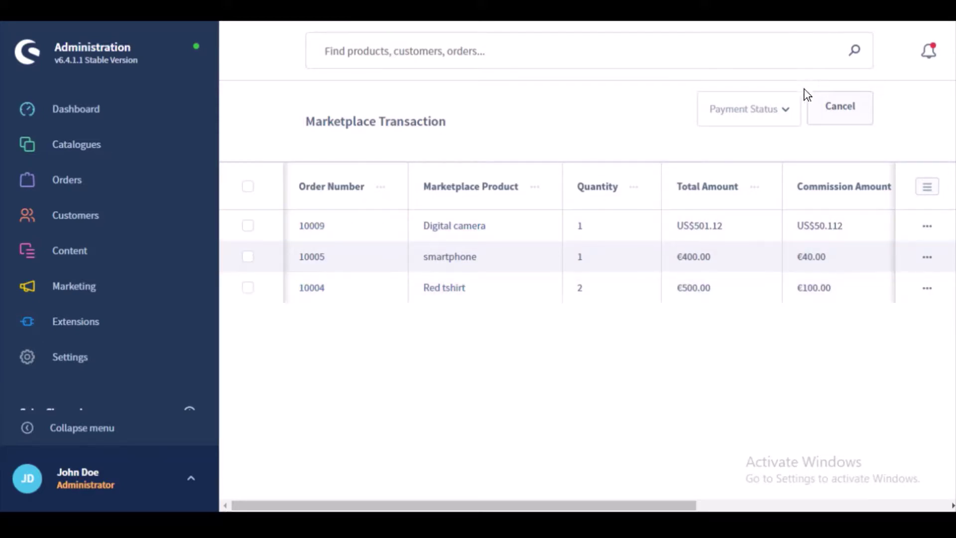
Check the seller's transactions with payment status Paid and filter the list to Unpaid.
click(790, 110)
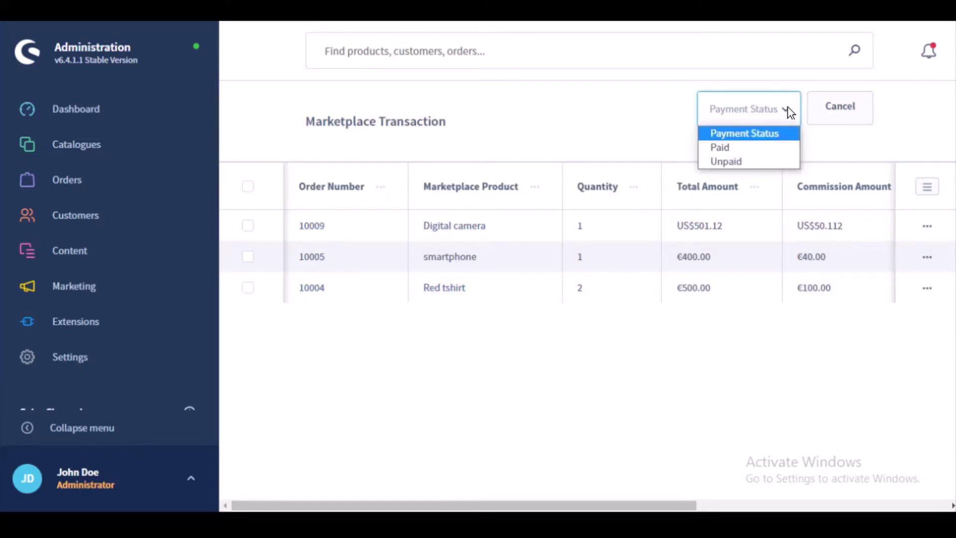
click(738, 146)
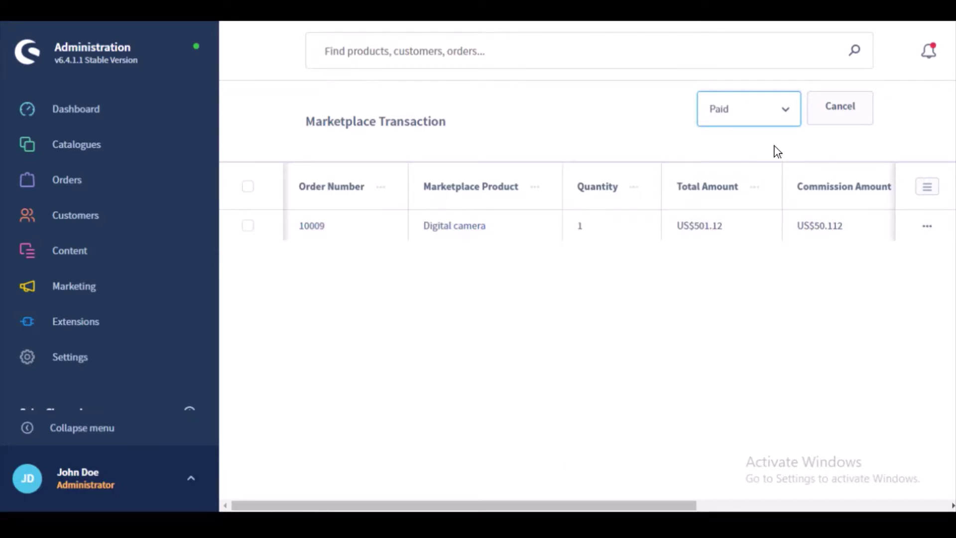
click(786, 112)
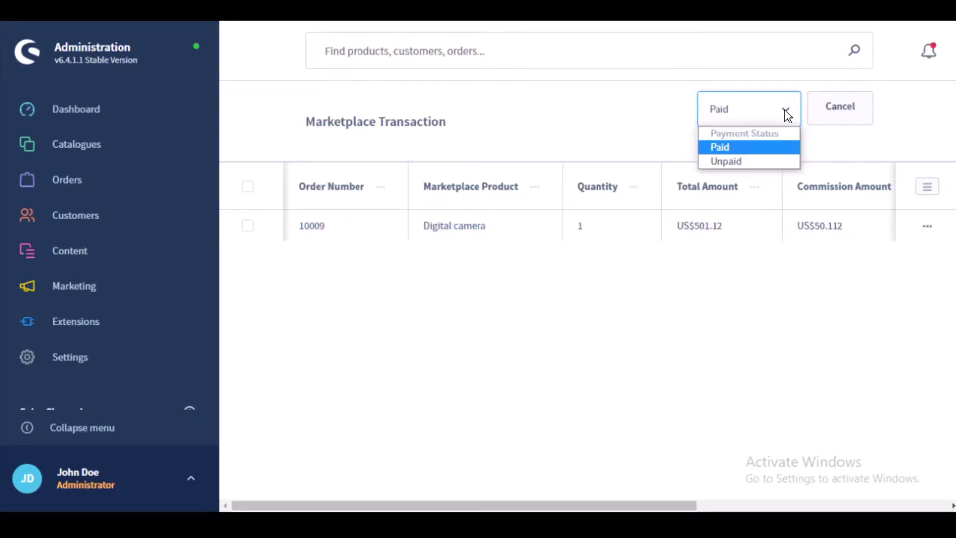
click(759, 162)
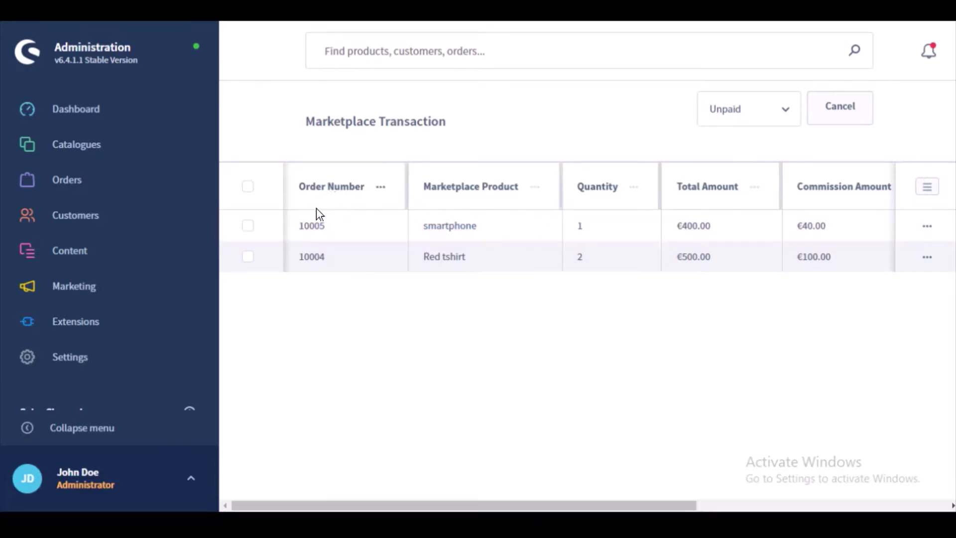
Try the row selection on the unpaid transactions and leave only the Red tshirt transaction selected.
click(252, 230)
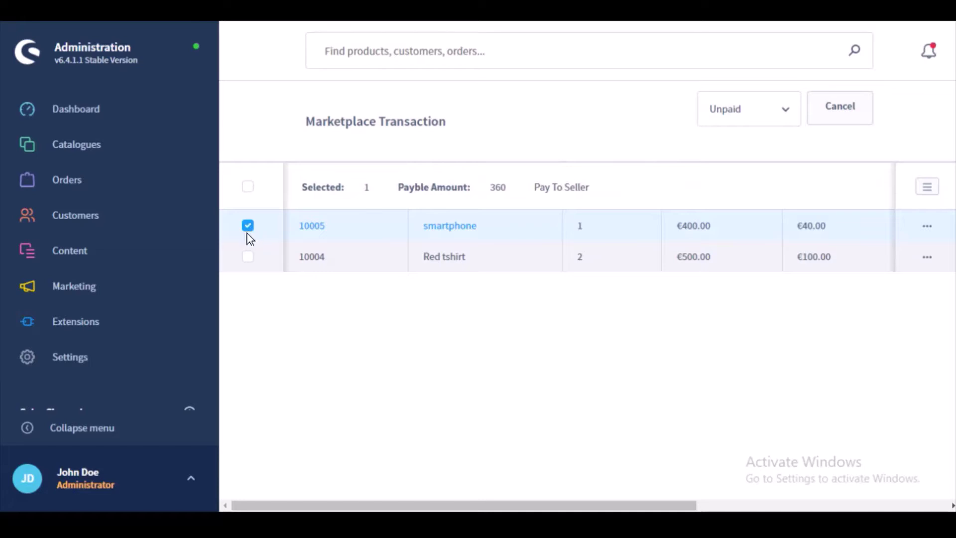
click(247, 257)
click(248, 189)
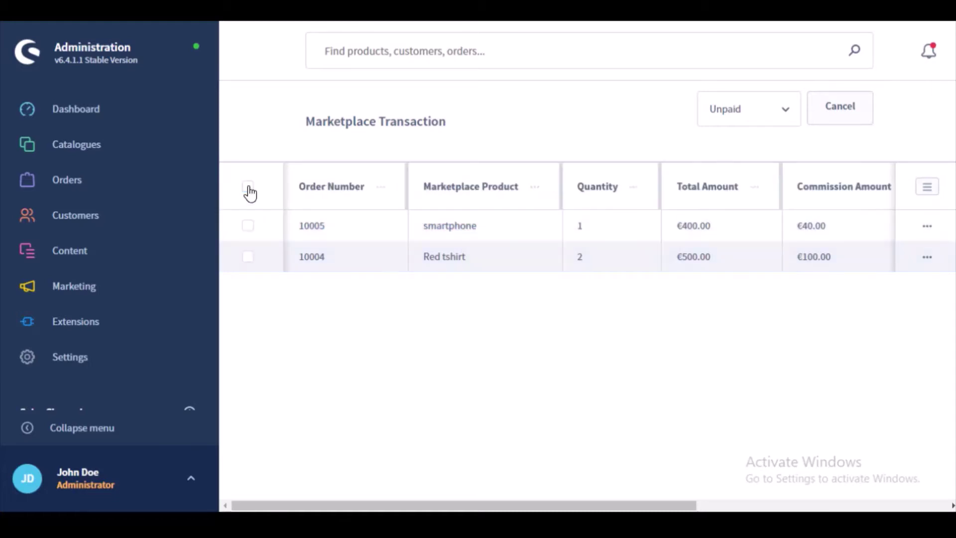
click(247, 257)
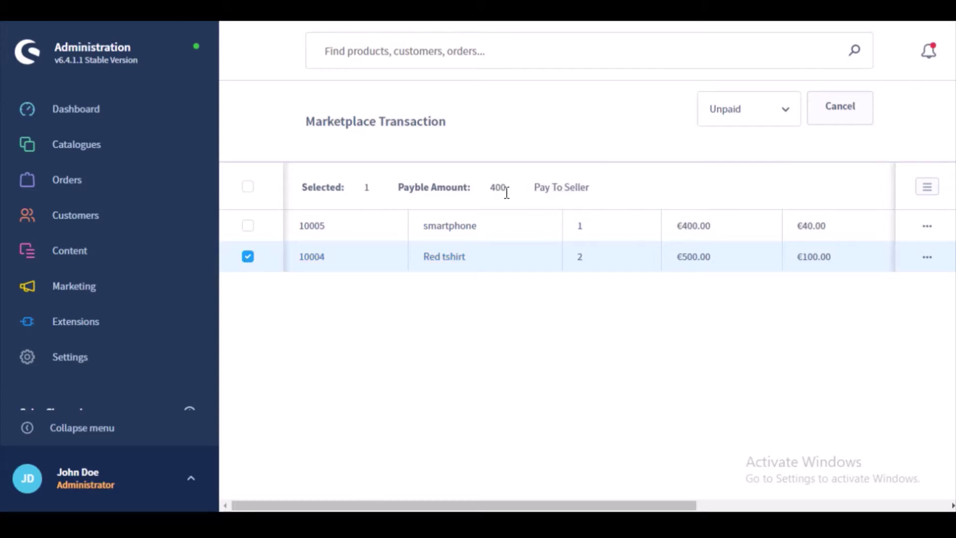
Submit a Pay To Seller payment for the selected Red tshirt transaction with the comment "Order ws cancelled to the customer".
click(562, 188)
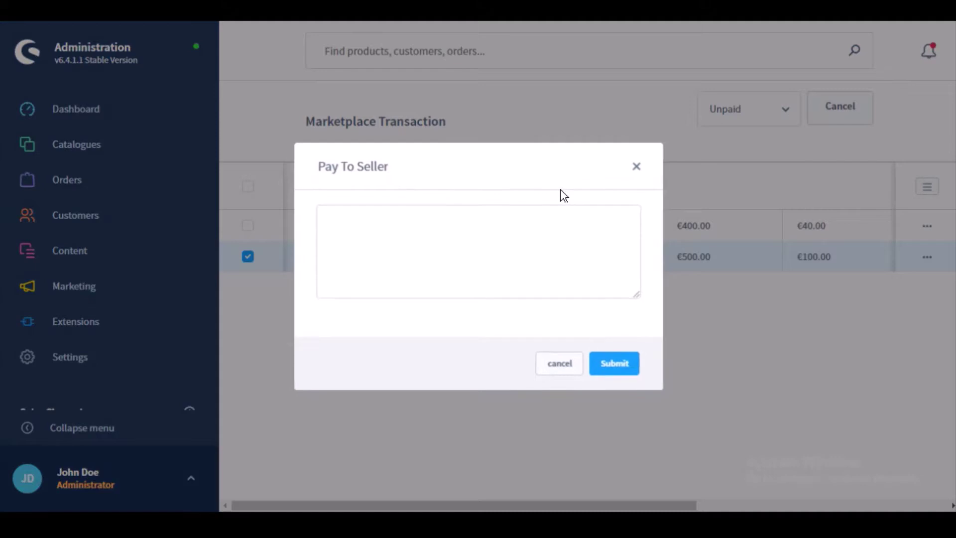
click(545, 266)
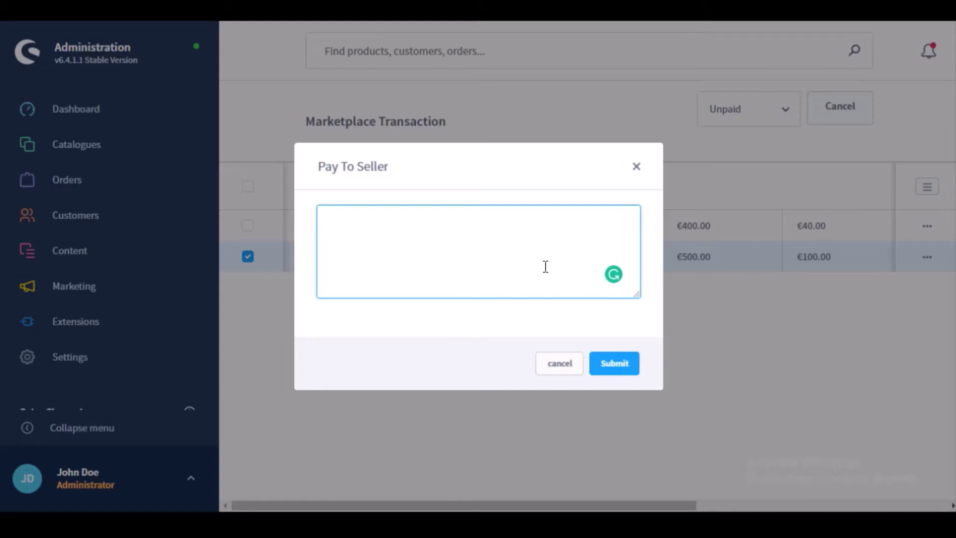
text(Order ws cancelled)
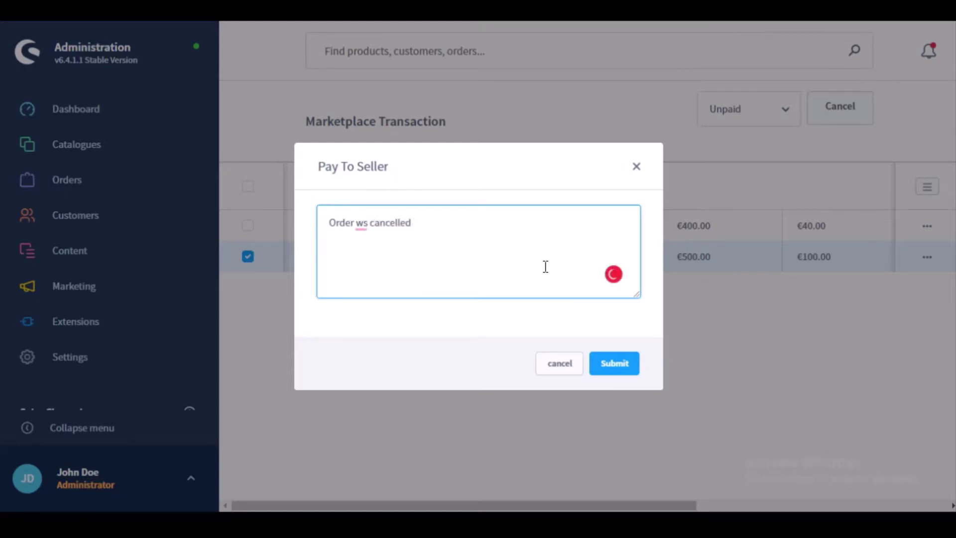
text( to the customer)
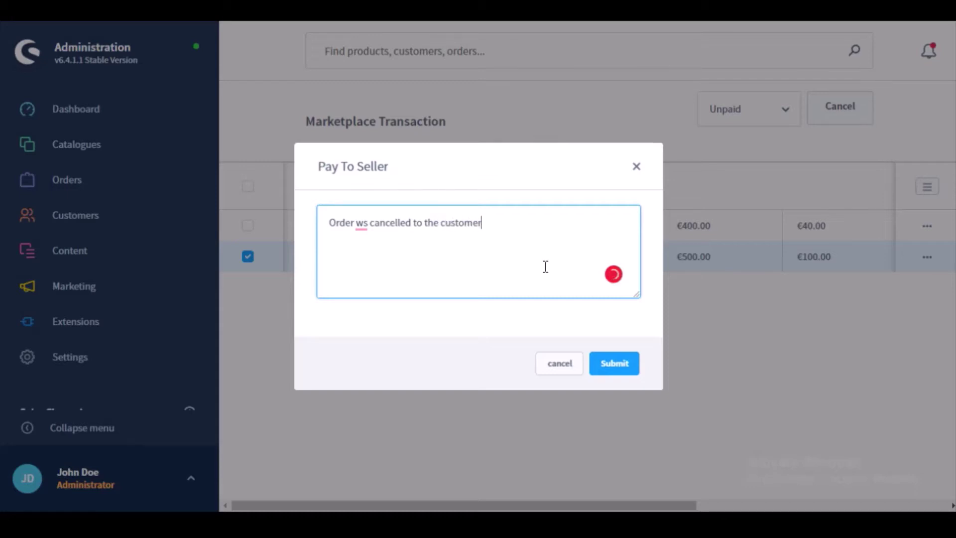
click(615, 365)
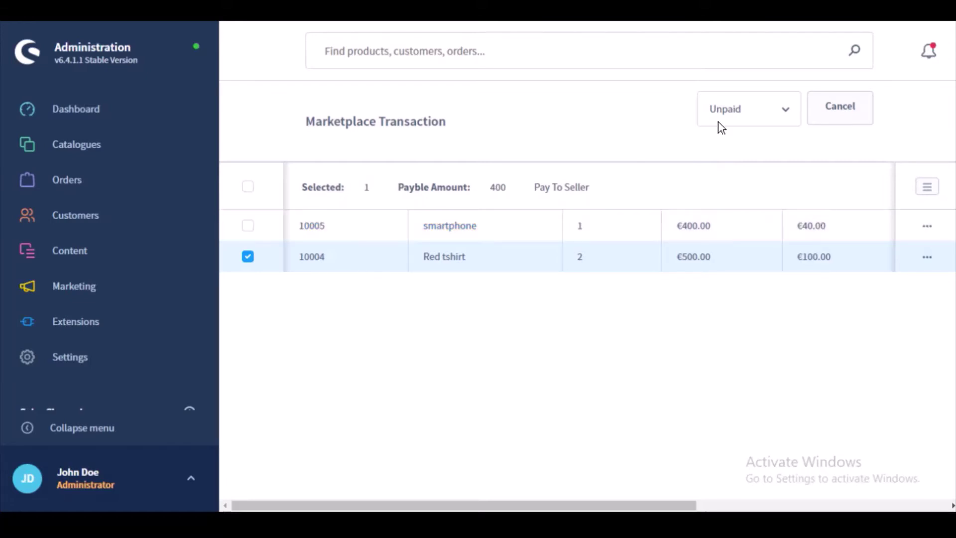
Open the Marketplace Transaction History from the extension settings and review its customer, transaction ID, comment, amount and date columns.
click(29, 359)
click(253, 240)
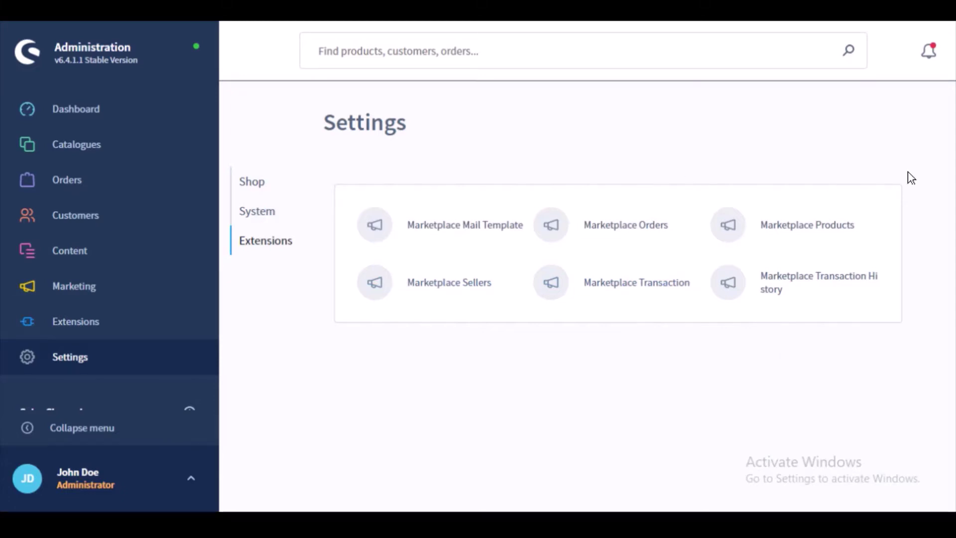
click(827, 282)
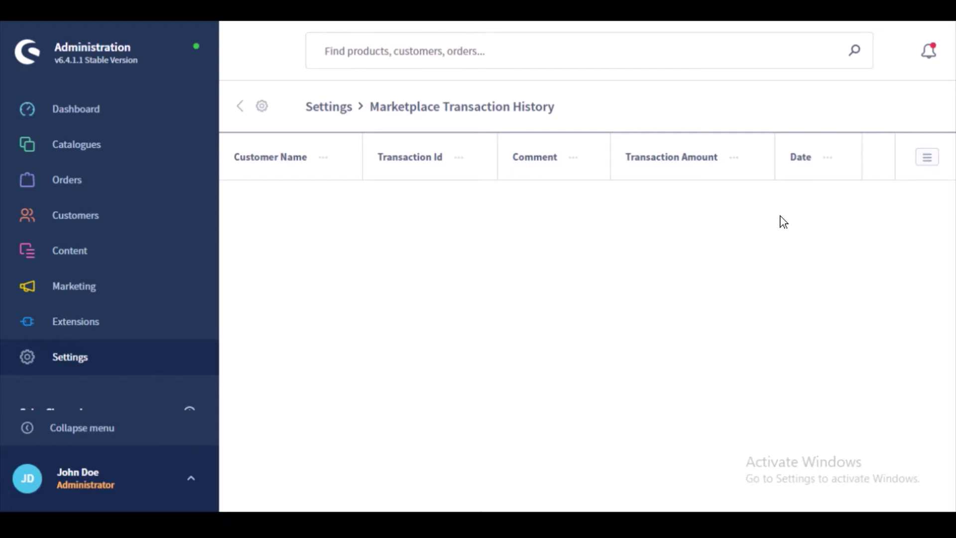
Open the Marketplace Mail Template list from the extension settings, review its name and subject columns, and return to the extension settings.
click(38, 361)
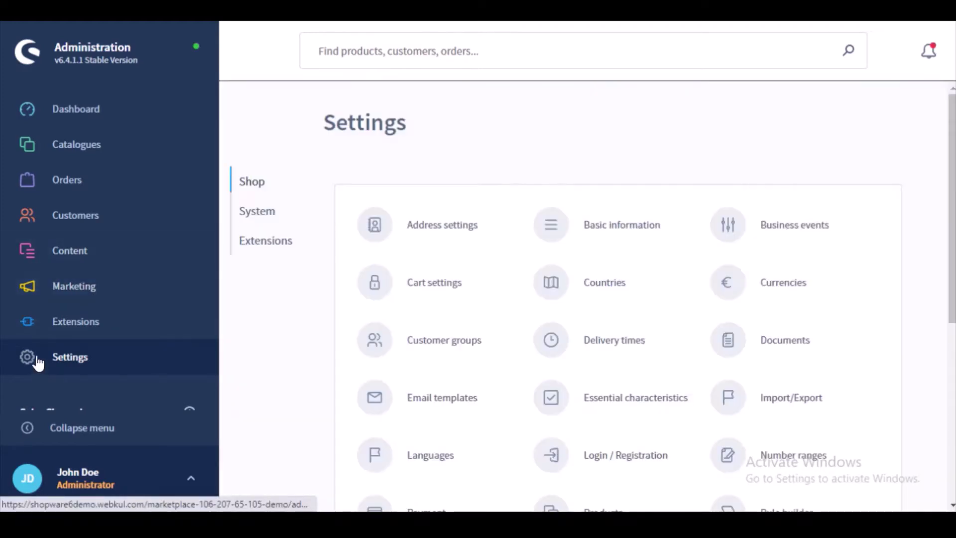
click(259, 247)
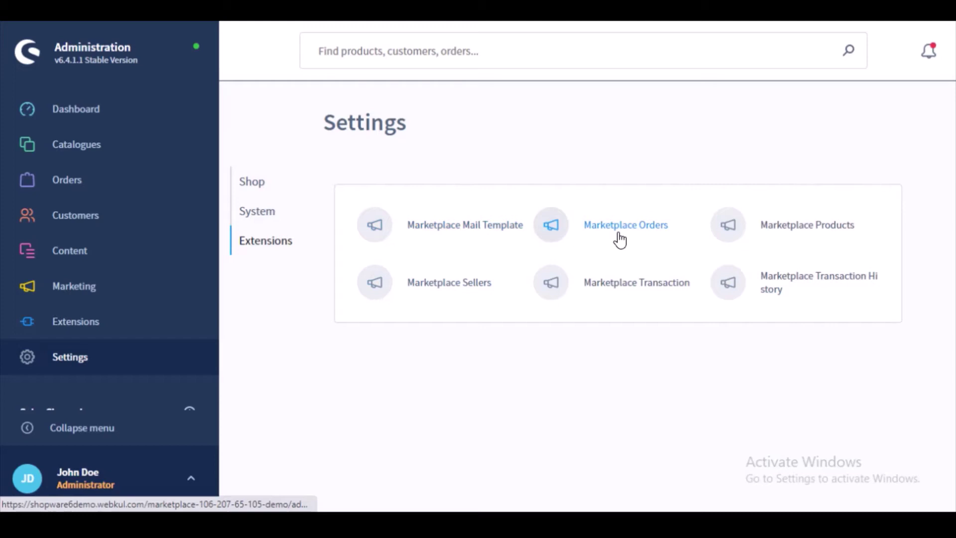
click(475, 228)
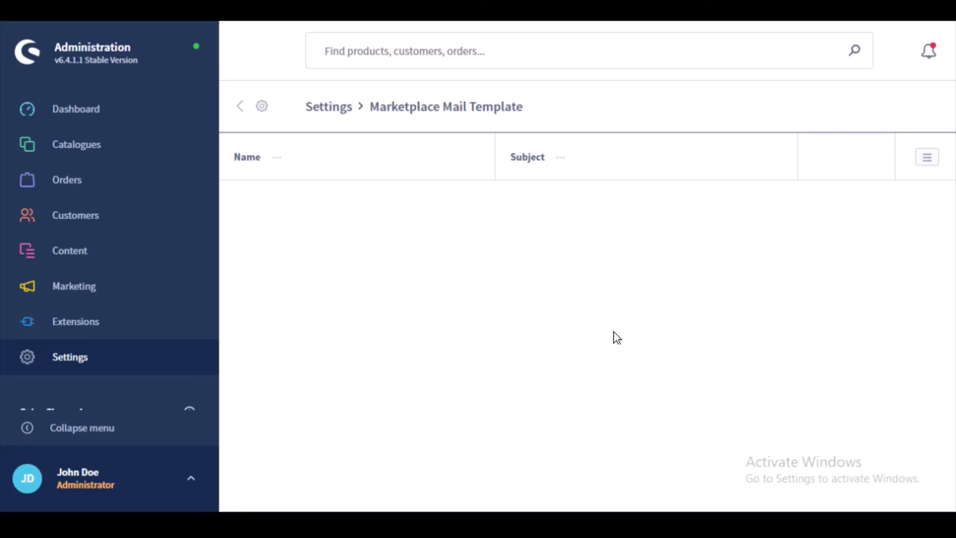
click(240, 106)
click(259, 241)
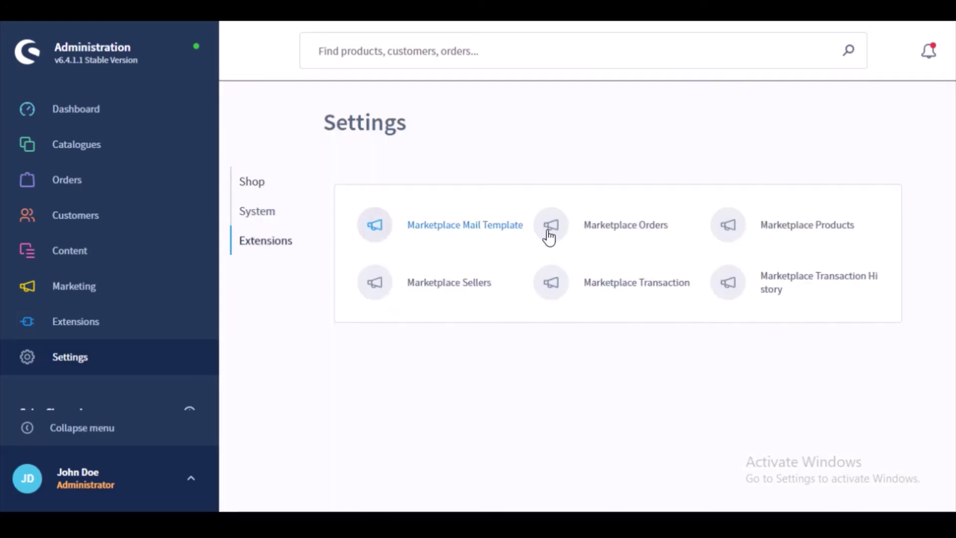